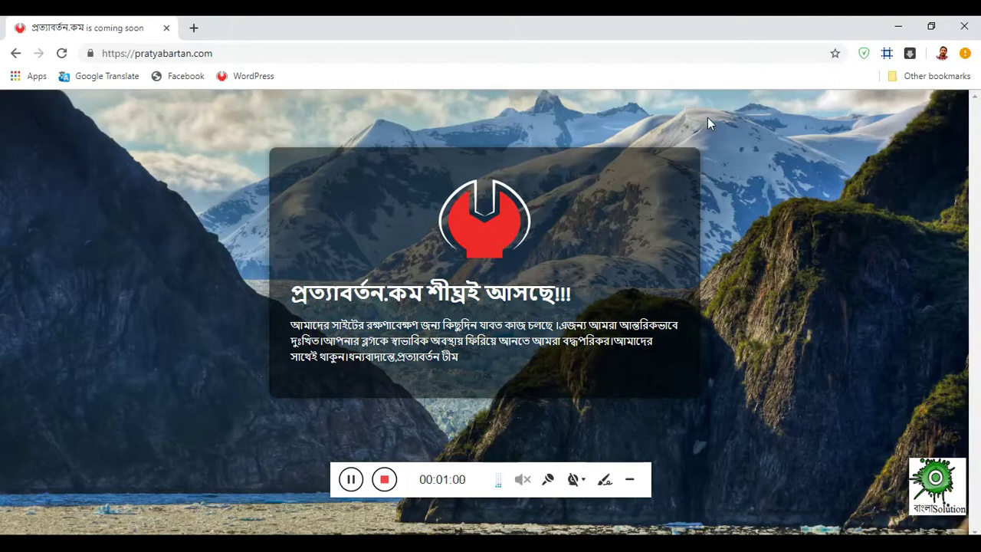
Step: Switch to Firefox and select the plugin name "Minimal Coming Soon & Maintenance Mode" on its WordPress.org page
{"action": "left_click", "coordinate": [899, 28]}
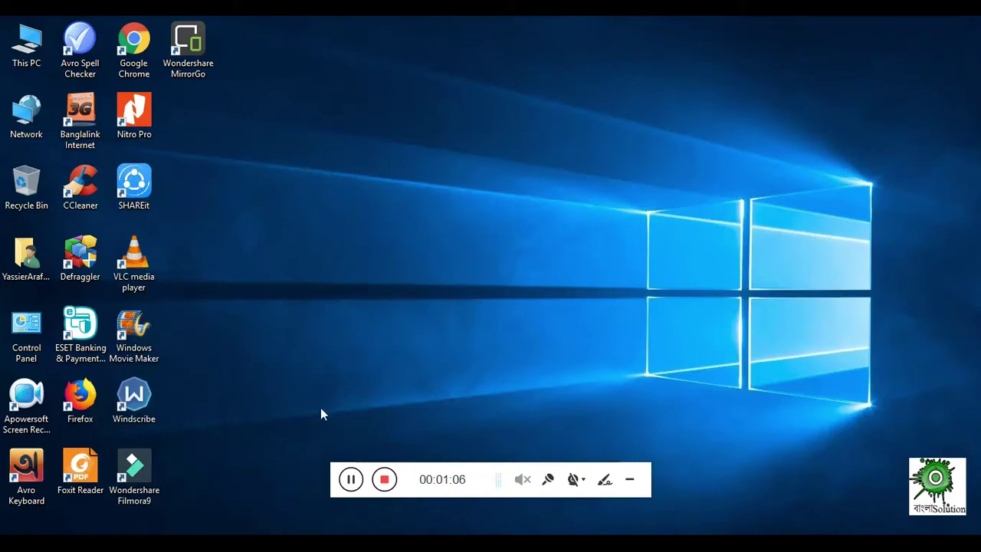
{"action": "key", "text": "alt+Tab"}
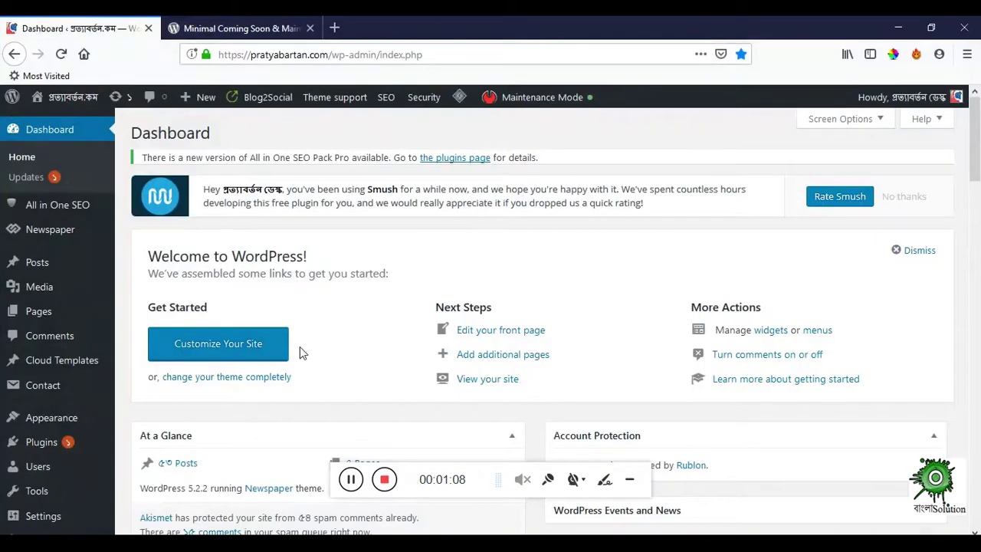
{"action": "left_click", "coordinate": [209, 32]}
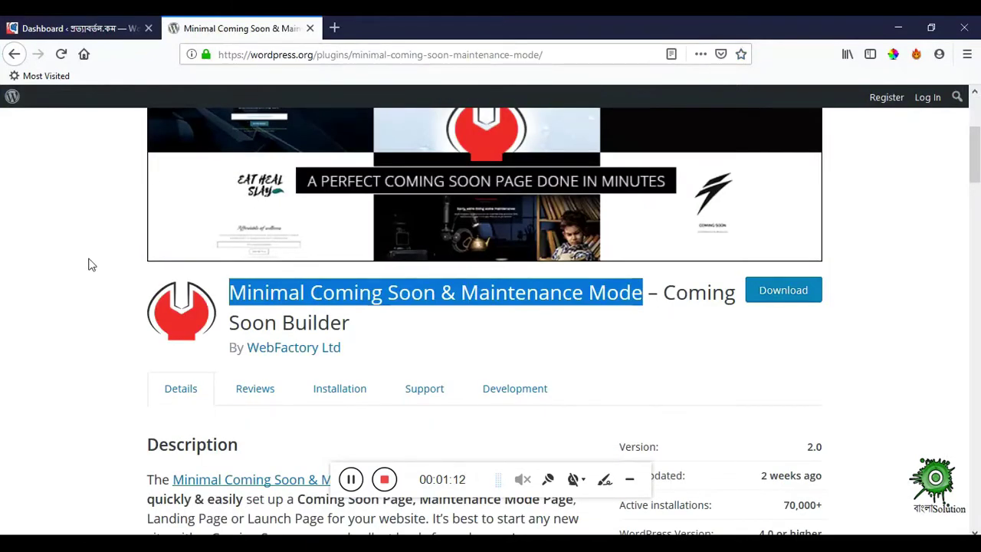
{"action": "left_click", "coordinate": [262, 296]}
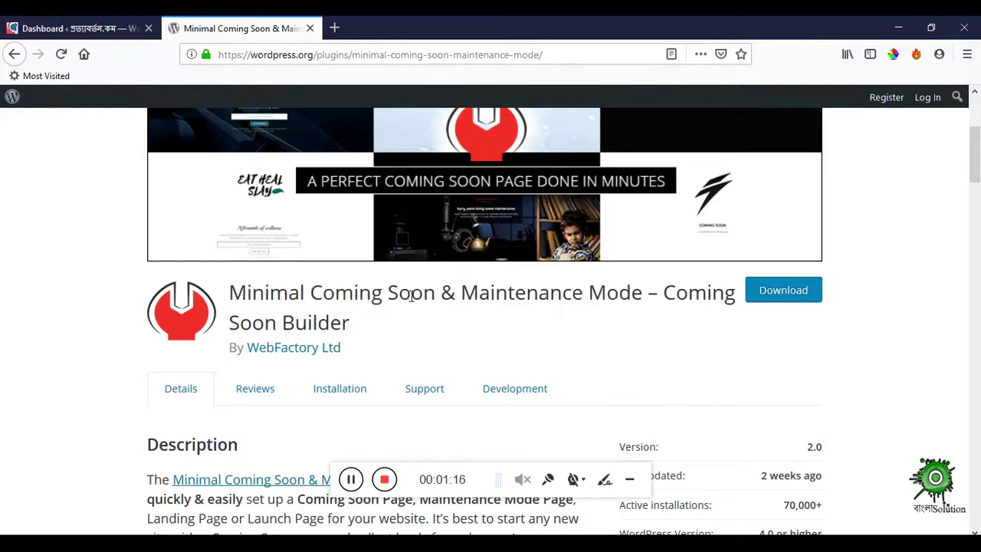
{"action": "left_click_drag", "start_coordinate": [643, 299], "coordinate": [224, 299]}
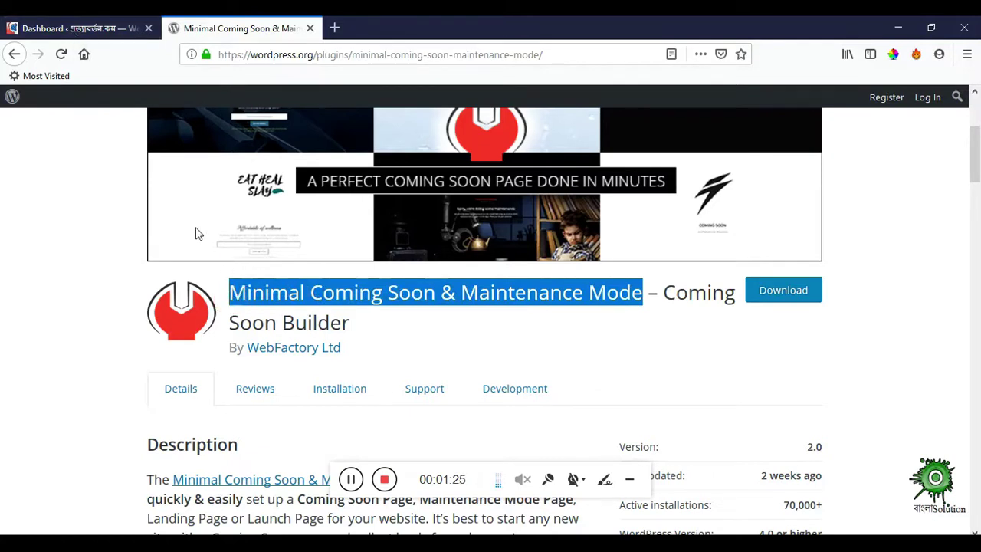
Step: Return to the site's WordPress dashboard and open the page for adding new plugins
{"action": "left_click", "coordinate": [86, 32]}
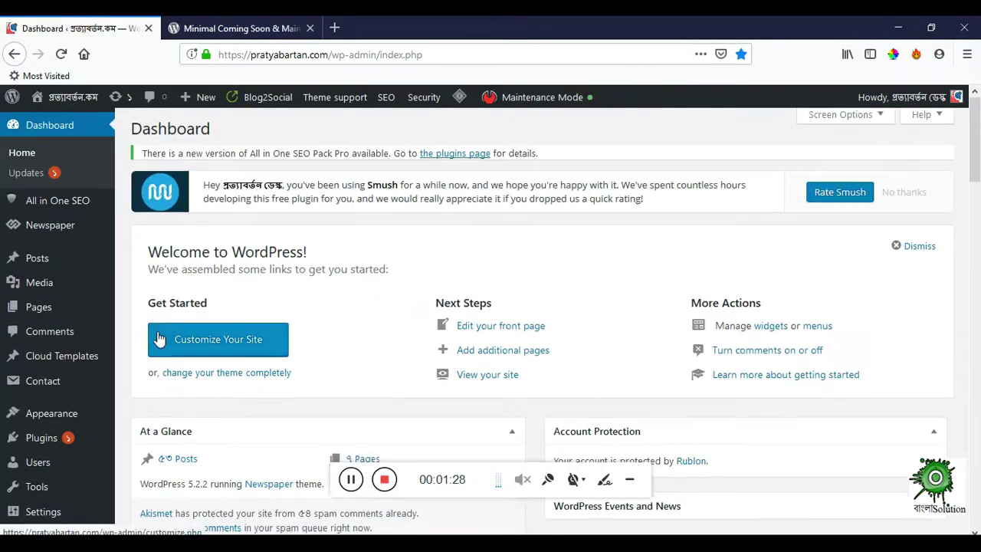
{"action": "scroll", "coordinate": [77, 384], "scroll_direction": "down", "scroll_amount": 2}
{"action": "mouse_move", "coordinate": [52, 375]}
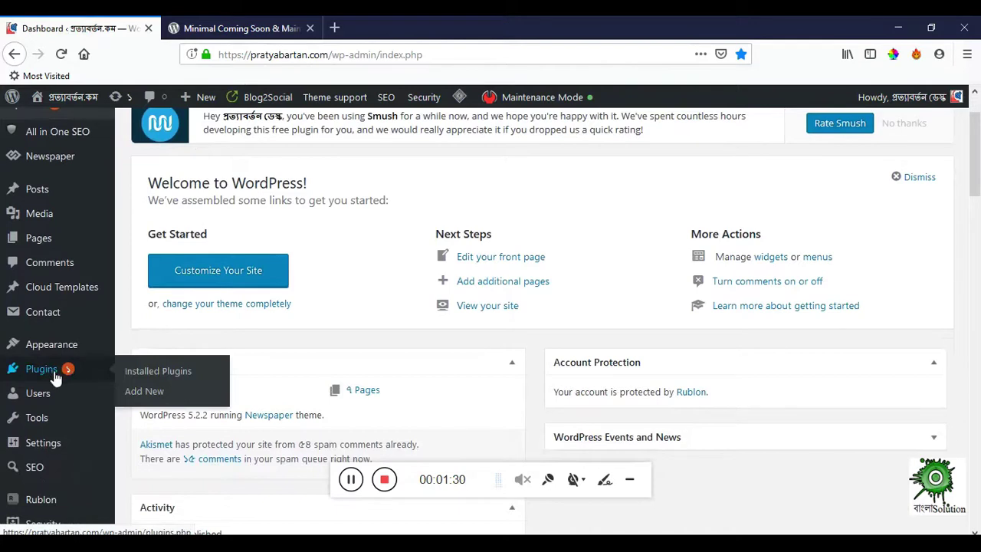
{"action": "left_click", "coordinate": [144, 393]}
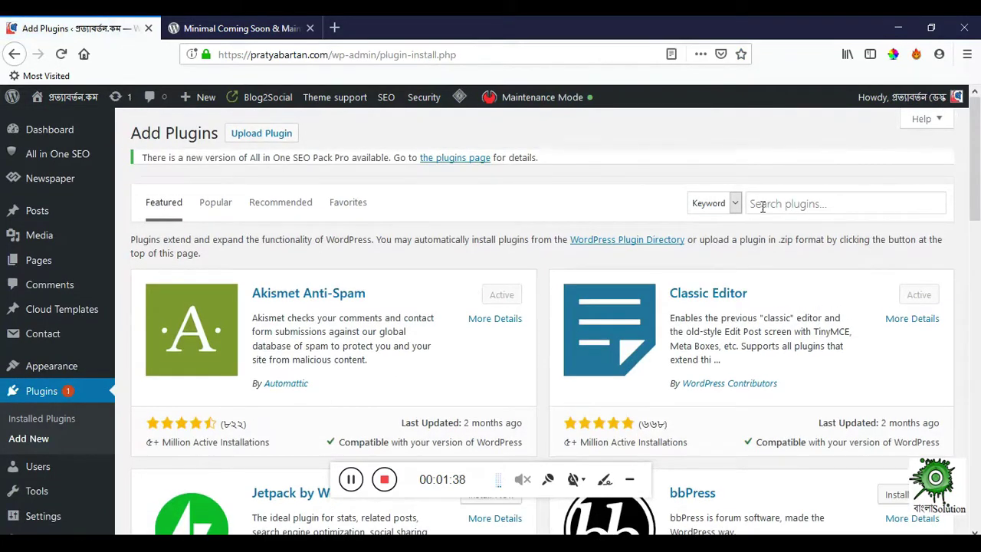
{"action": "left_click", "coordinate": [763, 205]}
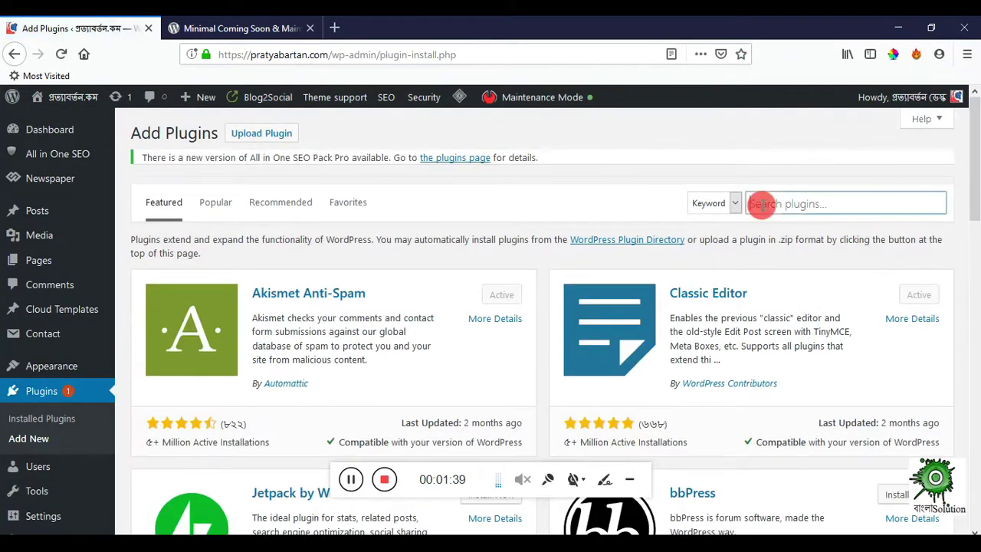
Step: Copy the name "Minimal Coming Soon & Maintenance Mode" from the plugin's WordPress.org page and search the site's plugin installer for it
{"action": "left_click", "coordinate": [224, 31]}
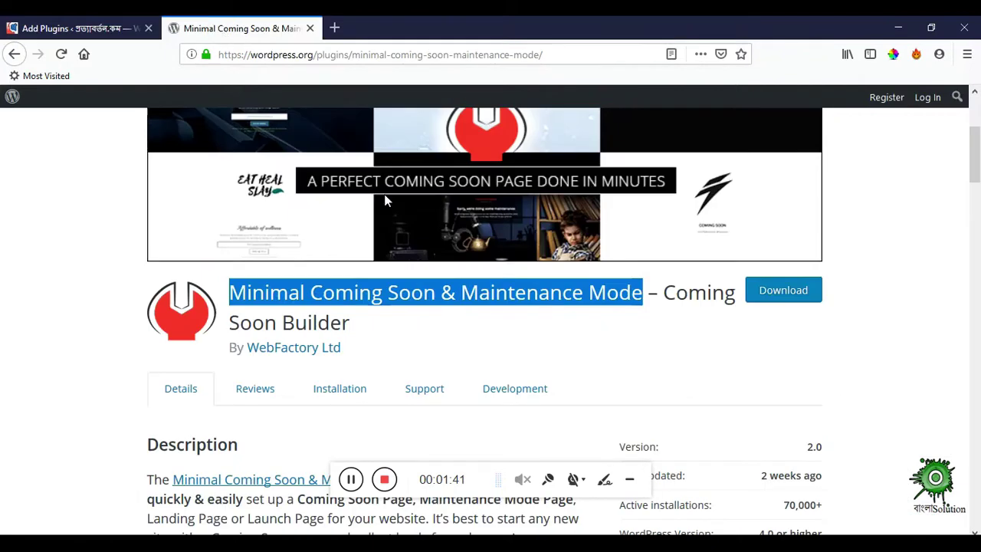
{"action": "right_click", "coordinate": [481, 292]}
{"action": "left_click", "coordinate": [521, 304]}
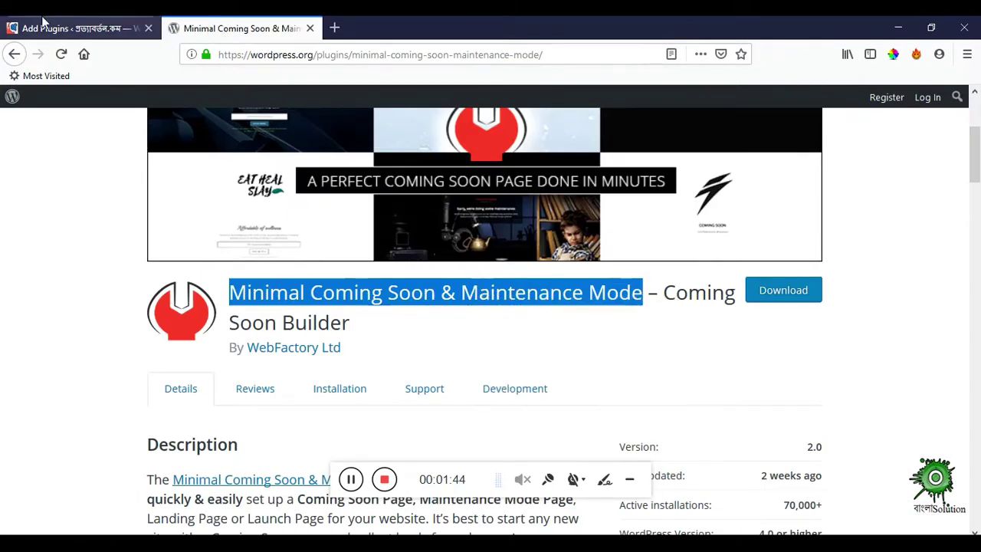
{"action": "left_click", "coordinate": [43, 22]}
{"action": "left_click", "coordinate": [777, 204]}
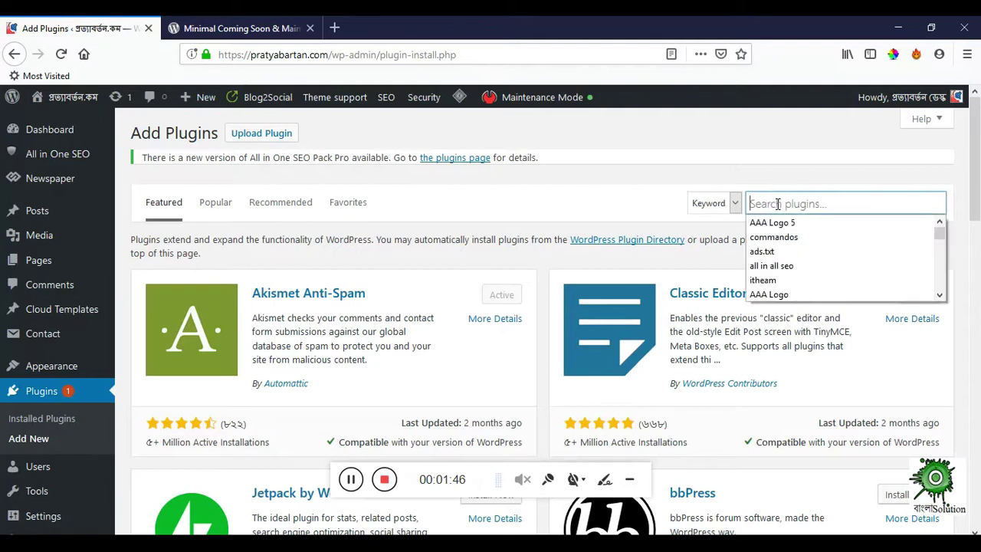
{"action": "right_click", "coordinate": [797, 206]}
{"action": "left_click", "coordinate": [815, 260]}
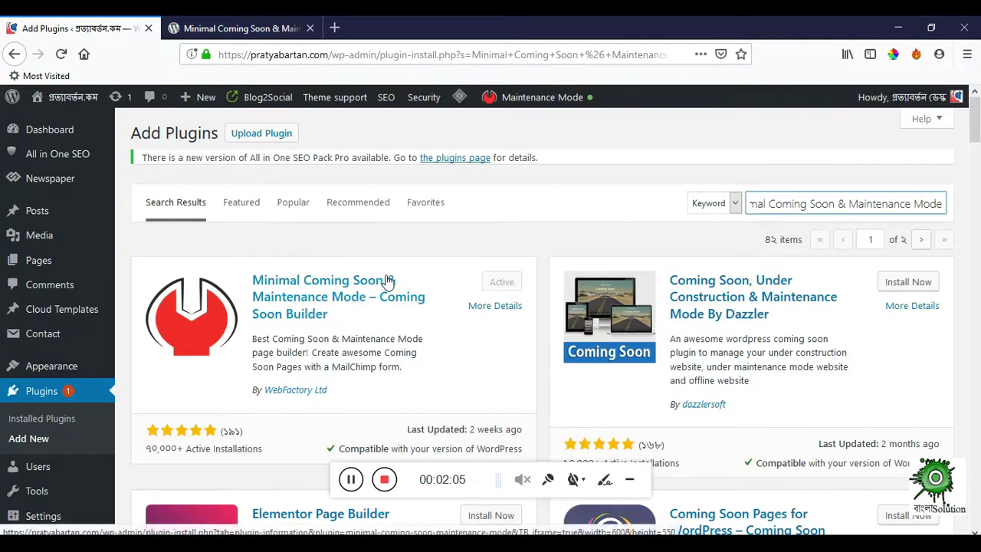
Step: Open the Maintenance Mode plugin's settings and look over the logo, favicon and background cover image options in the Design section
{"action": "mouse_move", "coordinate": [544, 102]}
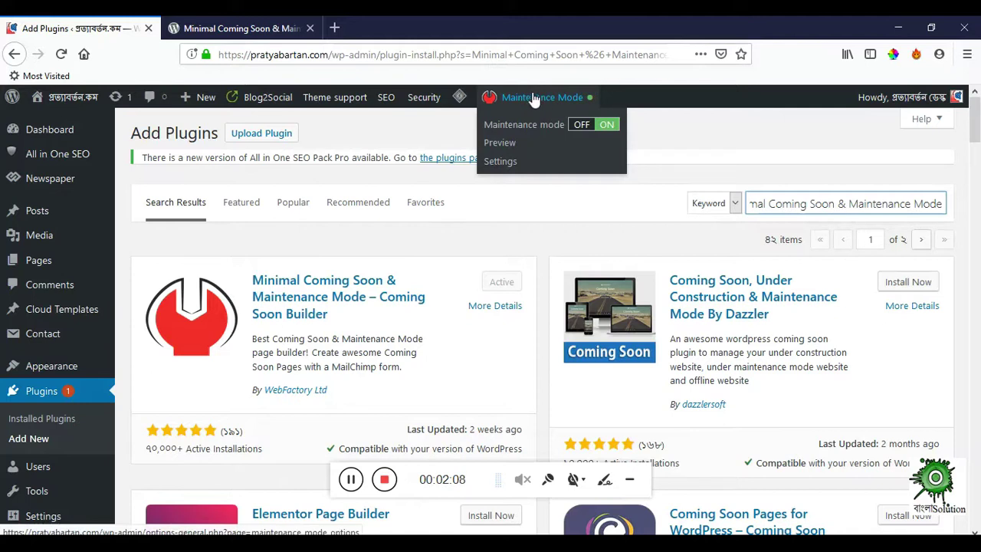
{"action": "left_click", "coordinate": [503, 161]}
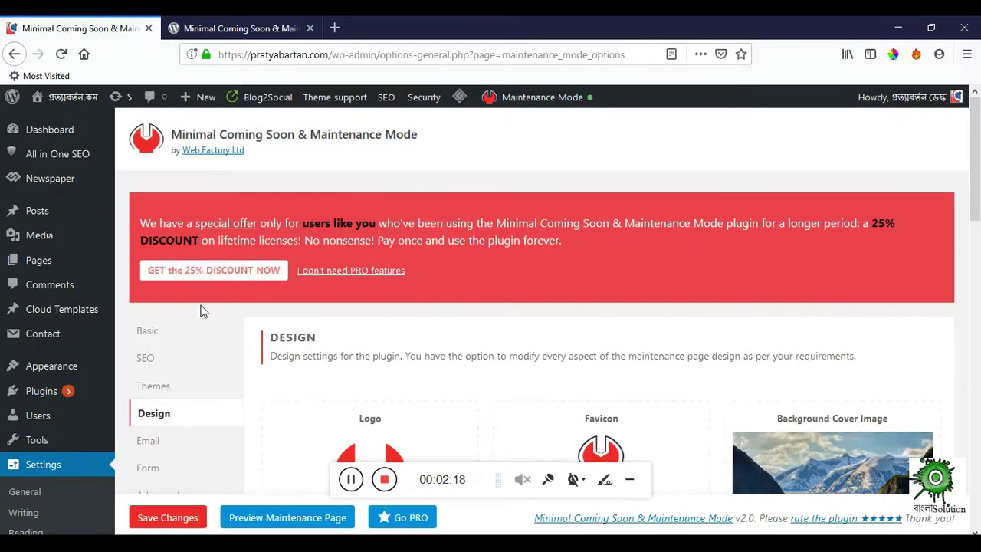
{"action": "scroll", "coordinate": [372, 318], "scroll_direction": "down", "scroll_amount": 3}
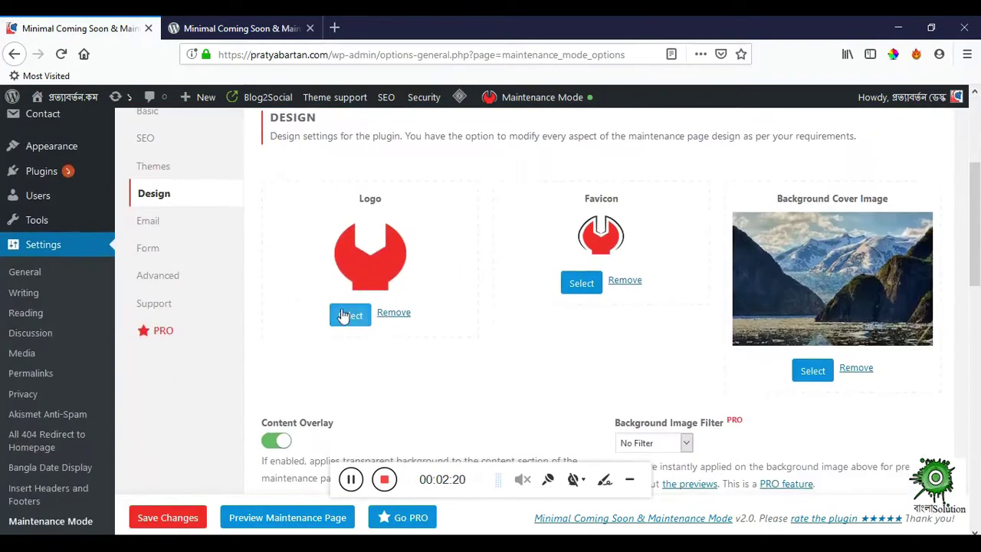
{"action": "scroll", "coordinate": [230, 312], "scroll_direction": "up", "scroll_amount": 3}
{"action": "scroll", "coordinate": [241, 314], "scroll_direction": "down", "scroll_amount": 2}
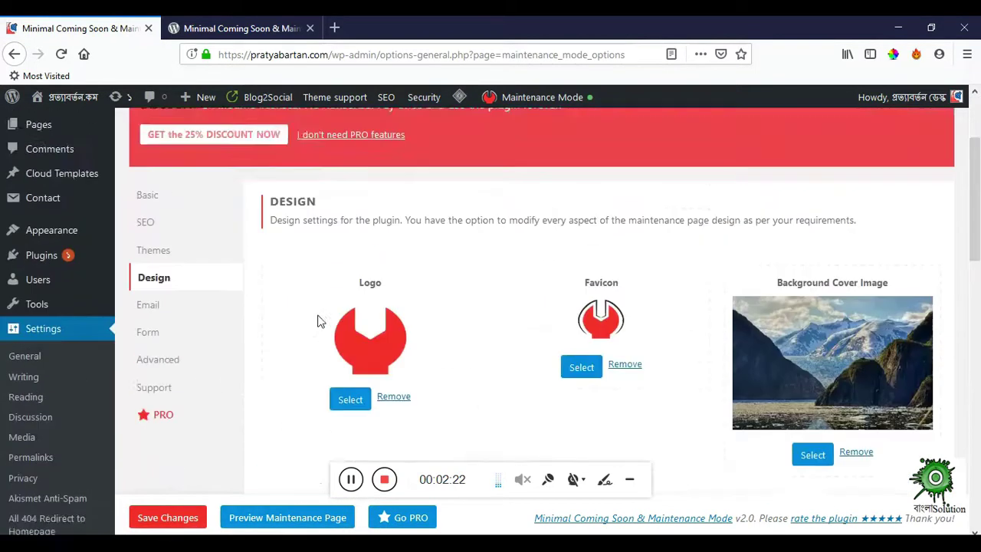
{"action": "scroll", "coordinate": [318, 320], "scroll_direction": "up", "scroll_amount": 2}
Step: Open the plugin's Basic settings and view the Header Text and Content fields
{"action": "left_click", "coordinate": [151, 334]}
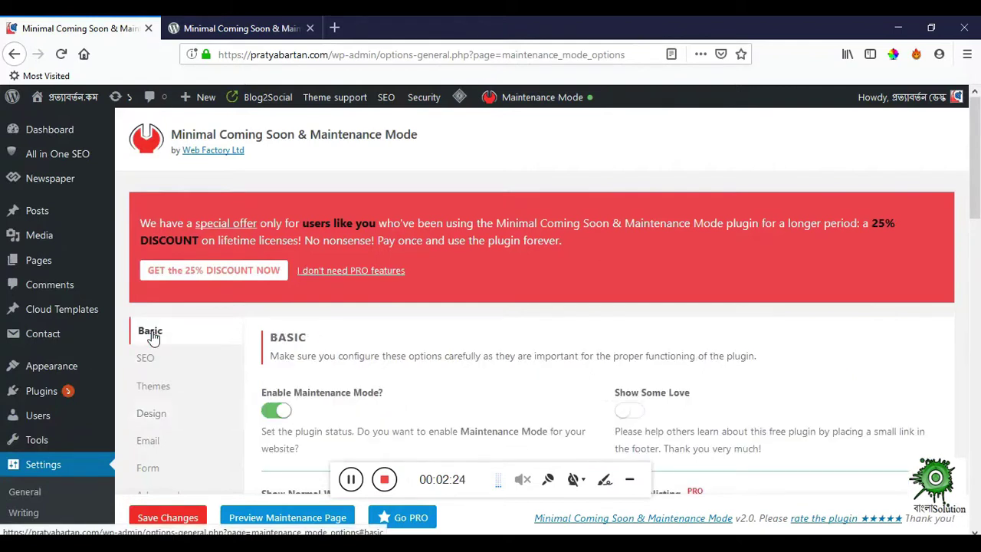
{"action": "scroll", "coordinate": [362, 364], "scroll_direction": "down", "scroll_amount": 5}
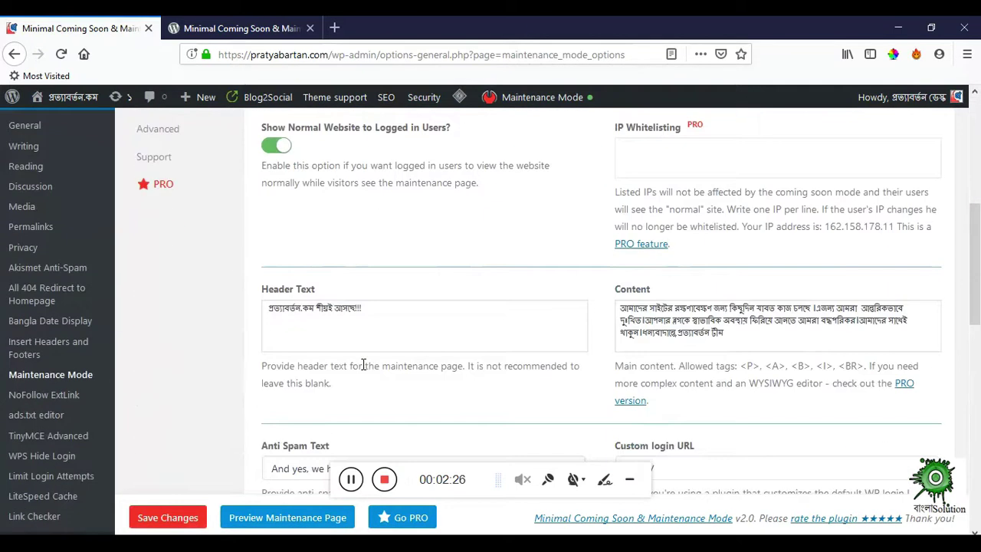
{"action": "scroll", "coordinate": [364, 365], "scroll_direction": "down", "scroll_amount": 1}
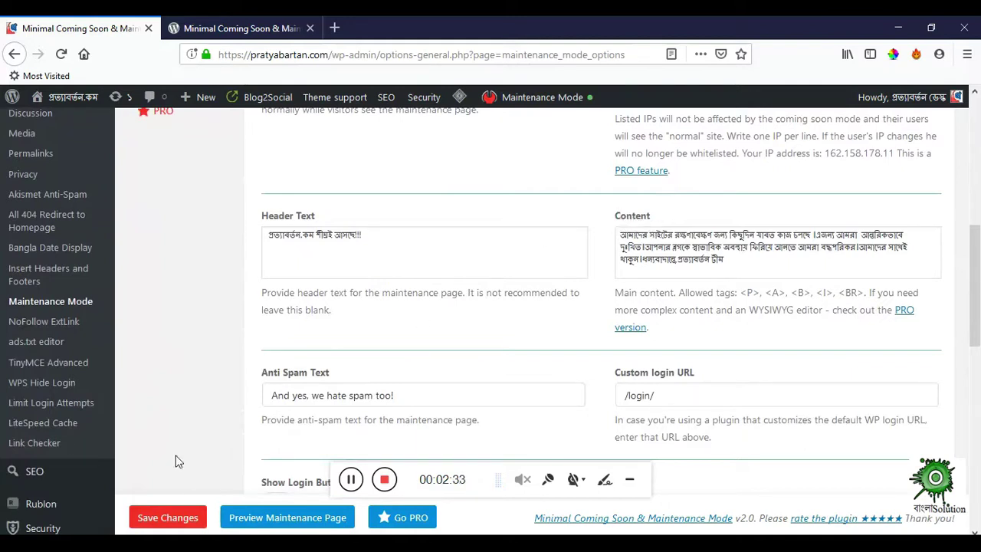
Step: Compare the body paragraph on the live coming-soon page in Chrome with the Content field in the plugin's Basic settings
{"action": "key", "text": "alt+Tab"}
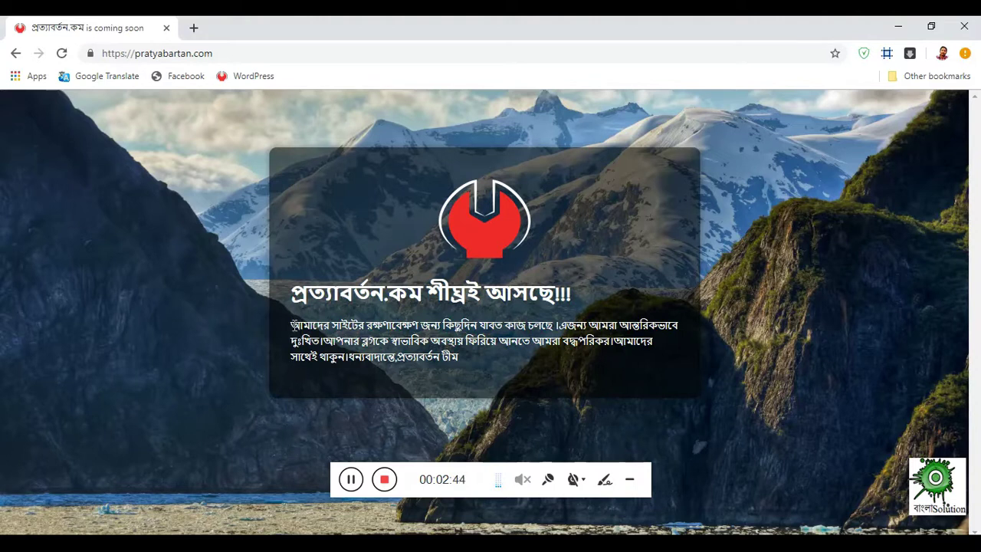
{"action": "left_click_drag", "start_coordinate": [294, 324], "coordinate": [456, 359]}
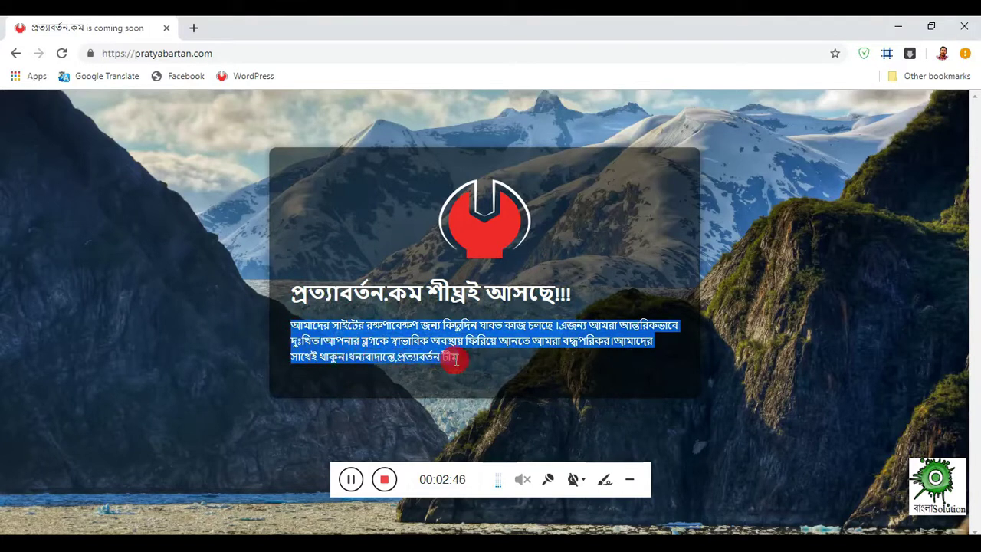
{"action": "key", "text": "alt+Tab"}
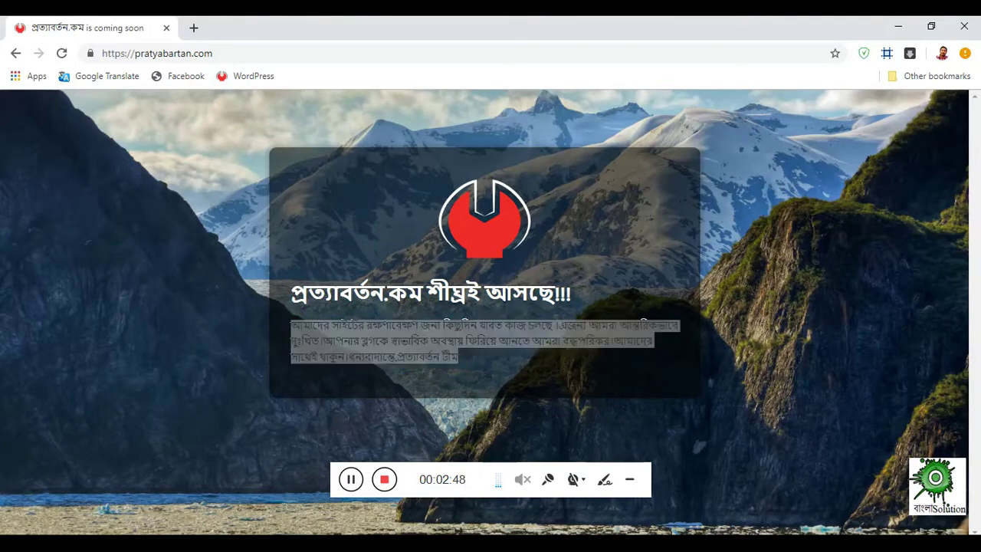
{"action": "left_click_drag", "start_coordinate": [735, 263], "coordinate": [612, 231]}
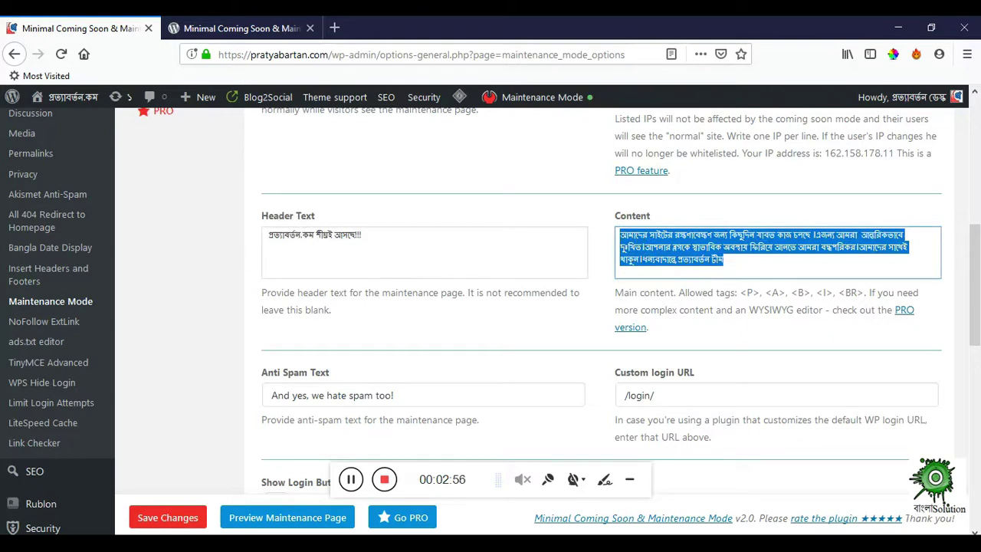
Step: Compare the heading on the live coming-soon page in Chrome with the Header Text field in the Basic settings
{"action": "key", "text": "alt+Tab"}
{"action": "left_click_drag", "start_coordinate": [307, 294], "coordinate": [561, 293]}
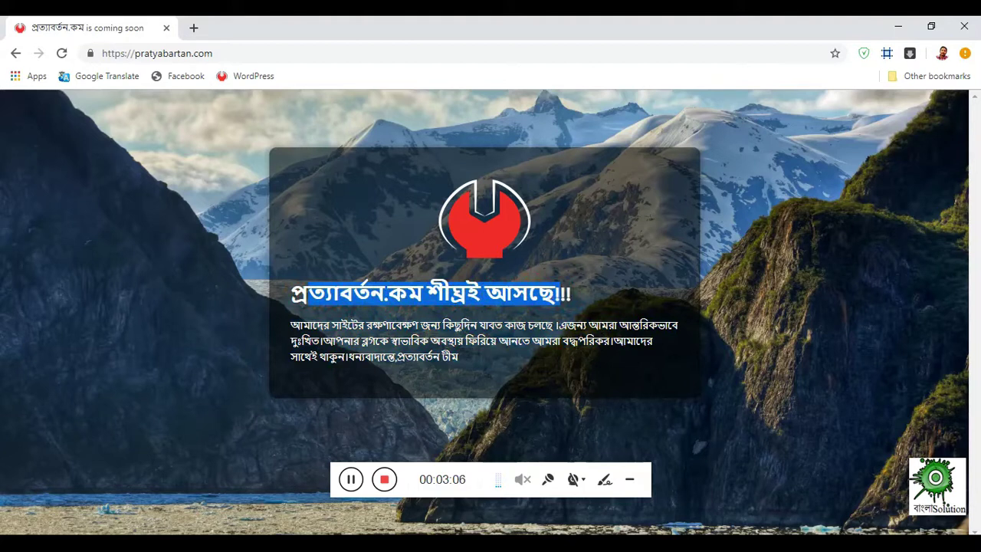
{"action": "key", "text": "alt+Tab"}
{"action": "left_click", "coordinate": [386, 238]}
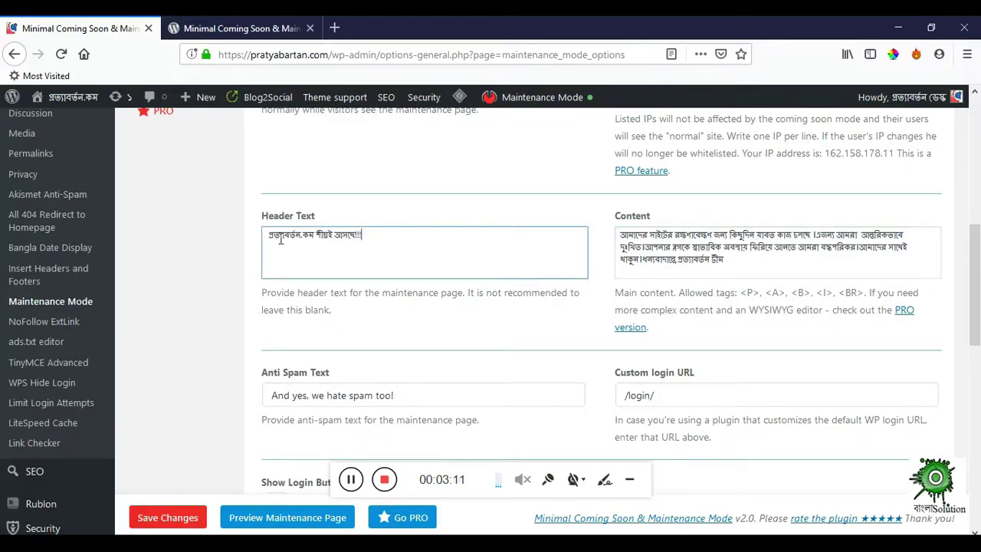
{"action": "key", "text": "alt+Tab"}
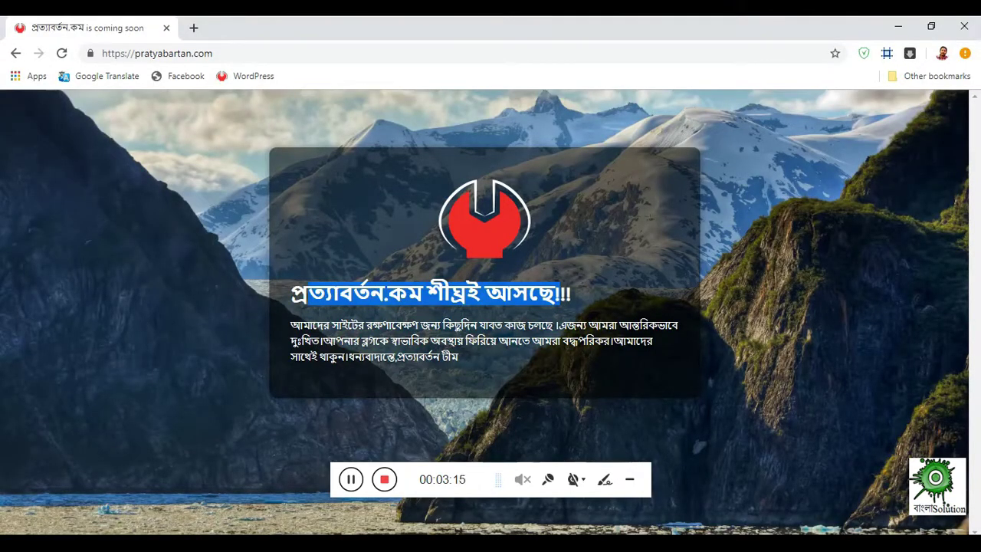
{"action": "key", "text": "alt+Tab"}
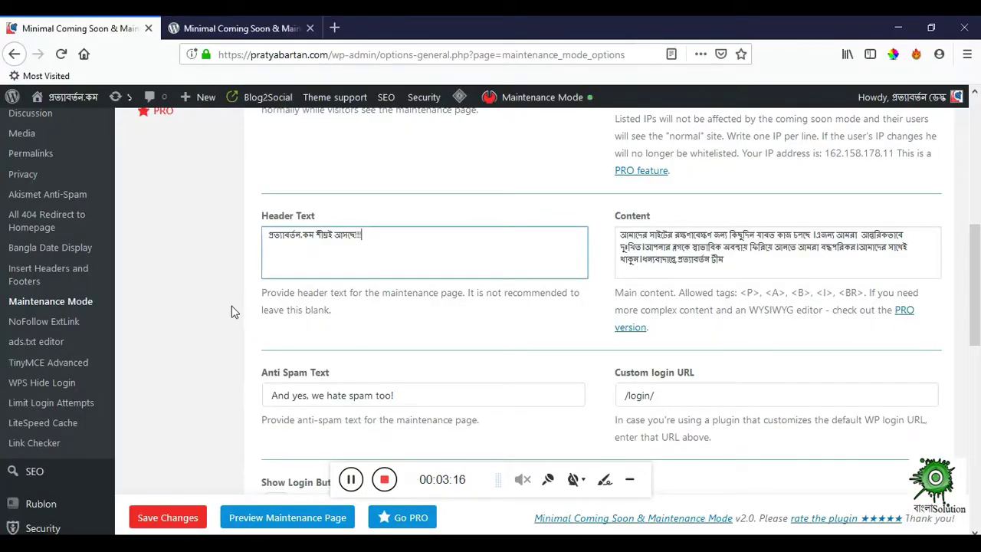
Step: Look through the remaining Basic options, then open the plugin's SEO settings to view the SEO Title and Meta Description
{"action": "scroll", "coordinate": [235, 314], "scroll_direction": "up", "scroll_amount": 5}
{"action": "scroll", "coordinate": [234, 314], "scroll_direction": "down", "scroll_amount": 3}
{"action": "scroll", "coordinate": [233, 313], "scroll_direction": "down", "scroll_amount": 6}
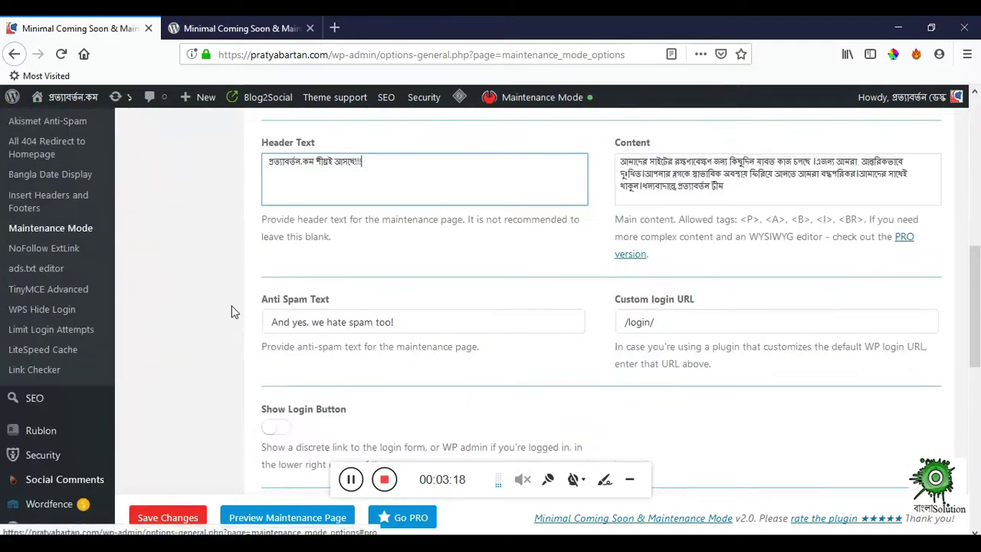
{"action": "scroll", "coordinate": [179, 376], "scroll_direction": "up", "scroll_amount": 8}
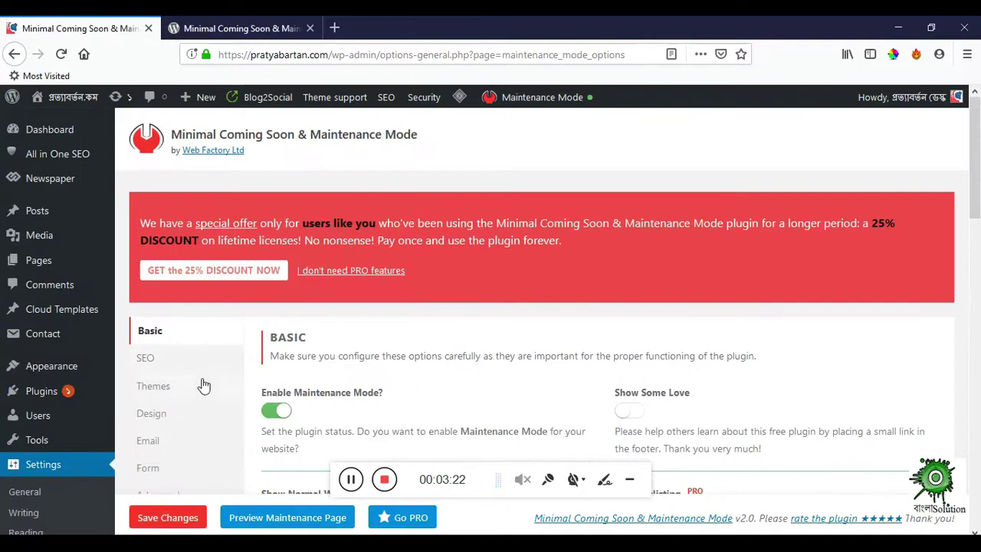
{"action": "left_click", "coordinate": [148, 358]}
{"action": "scroll", "coordinate": [324, 382], "scroll_direction": "down", "scroll_amount": 2}
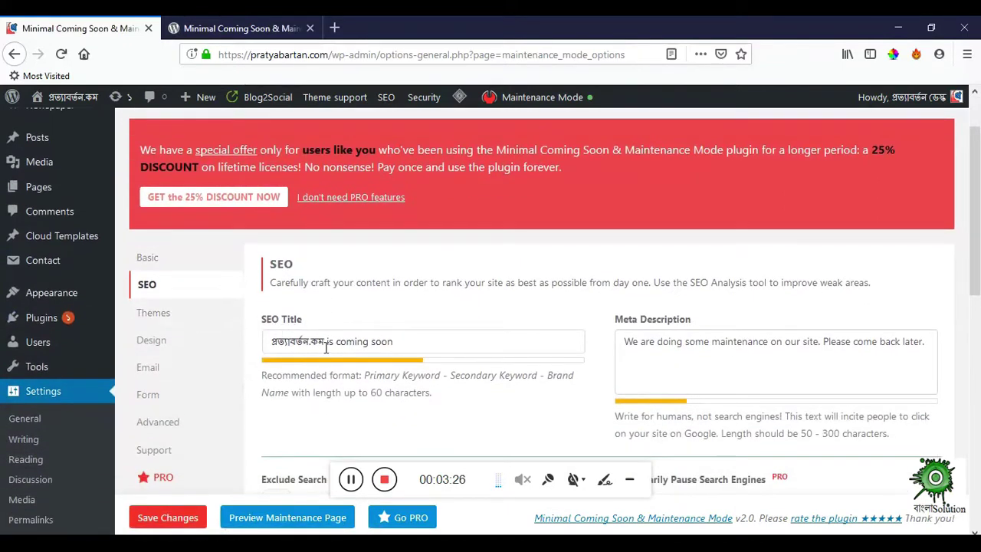
Step: Compare the live page's browser title in Chrome with the SEO Title field, highlighting the end of its text
{"action": "key", "text": "alt+Tab"}
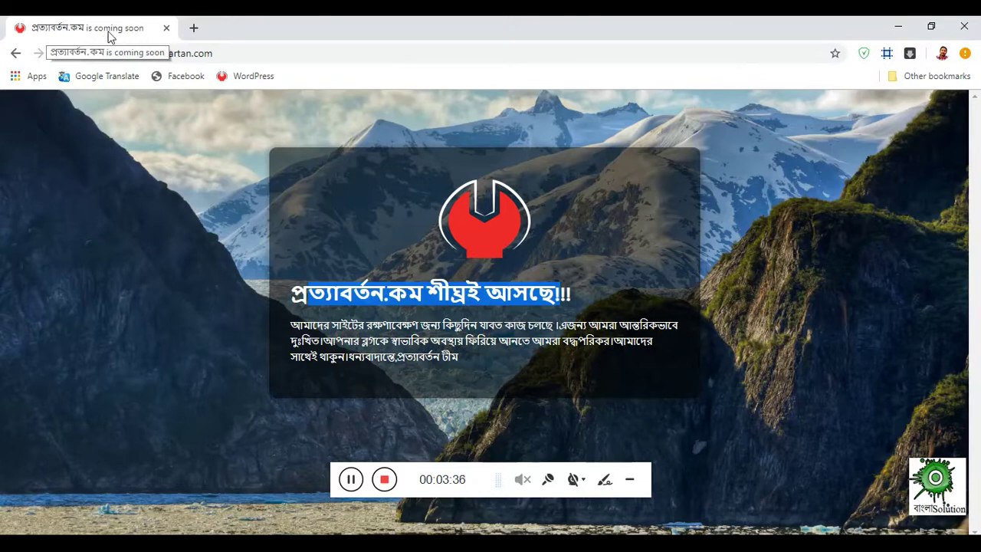
{"action": "key", "text": "alt+Tab"}
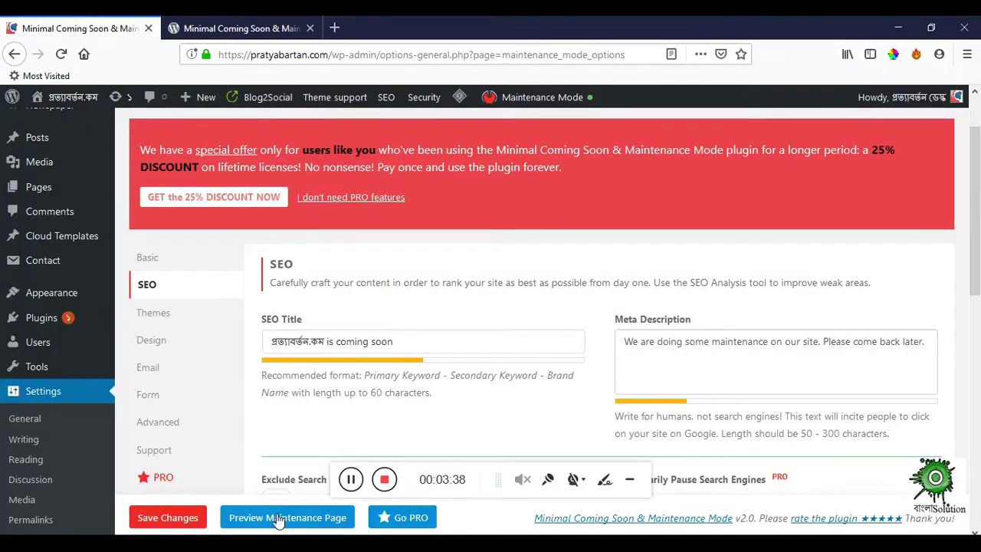
{"action": "left_click", "coordinate": [409, 347]}
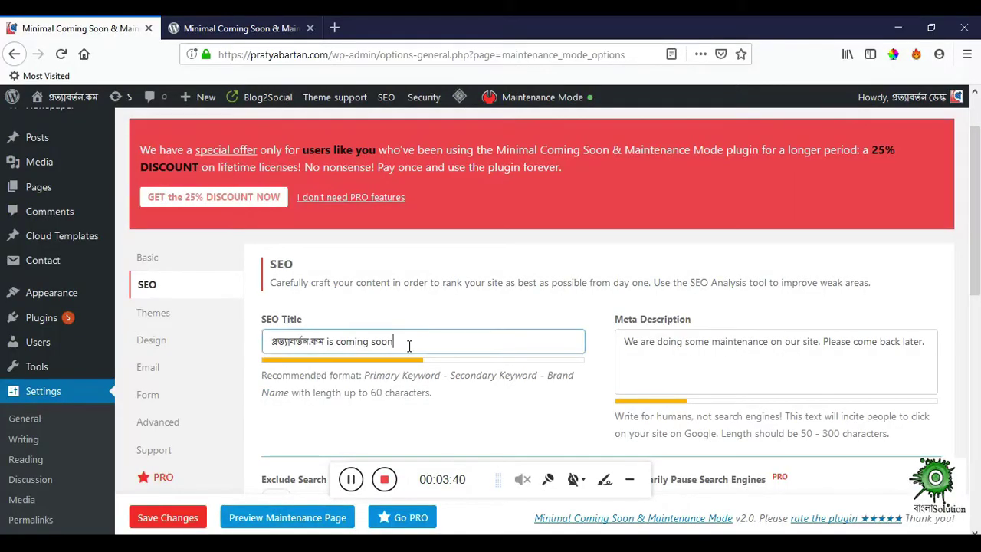
{"action": "left_click_drag", "start_coordinate": [396, 345], "coordinate": [341, 341]}
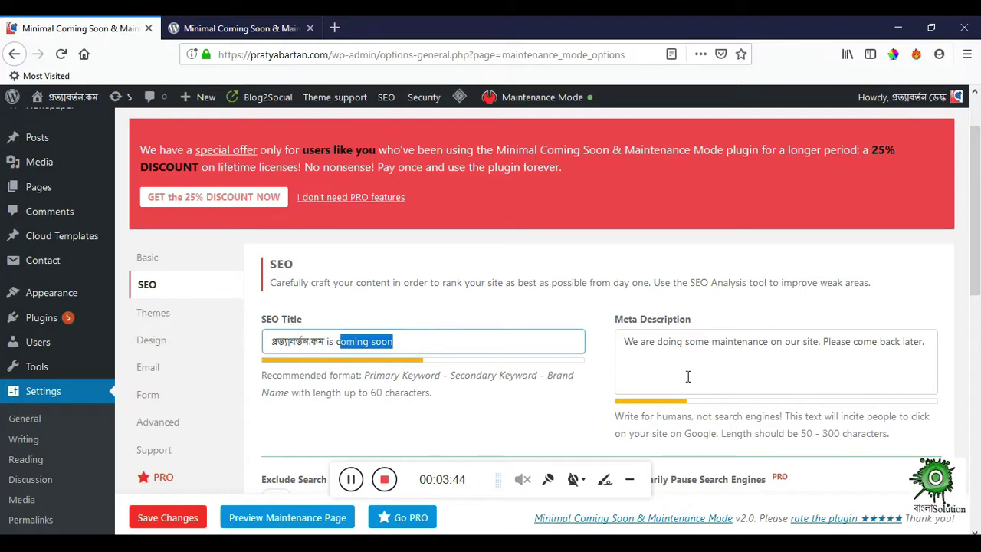
Step: Highlight the whole Meta Description text, and look through the remaining SEO options, including Exclude Search Engines and Google Analytics Tracking ID
{"action": "left_click", "coordinate": [658, 349]}
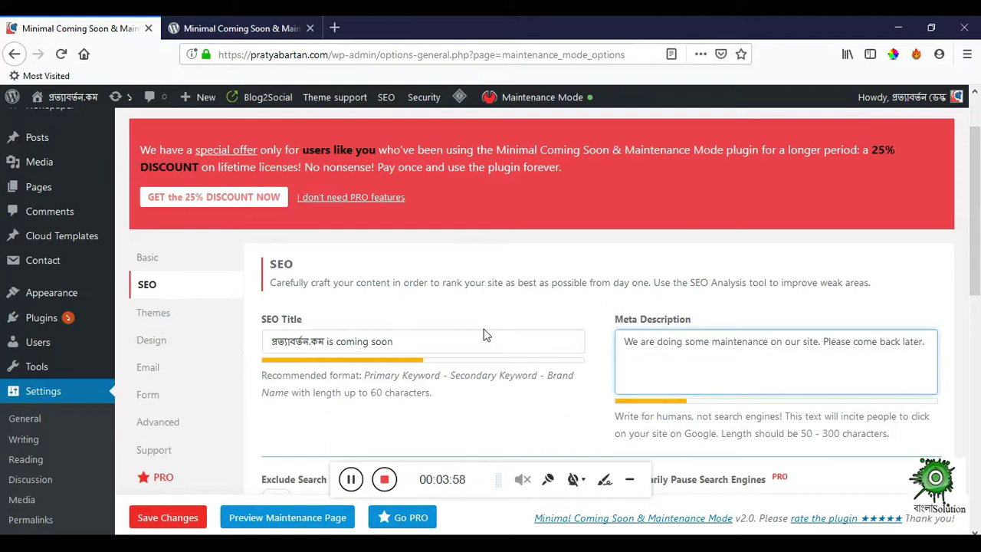
{"action": "left_click_drag", "start_coordinate": [623, 342], "coordinate": [928, 340]}
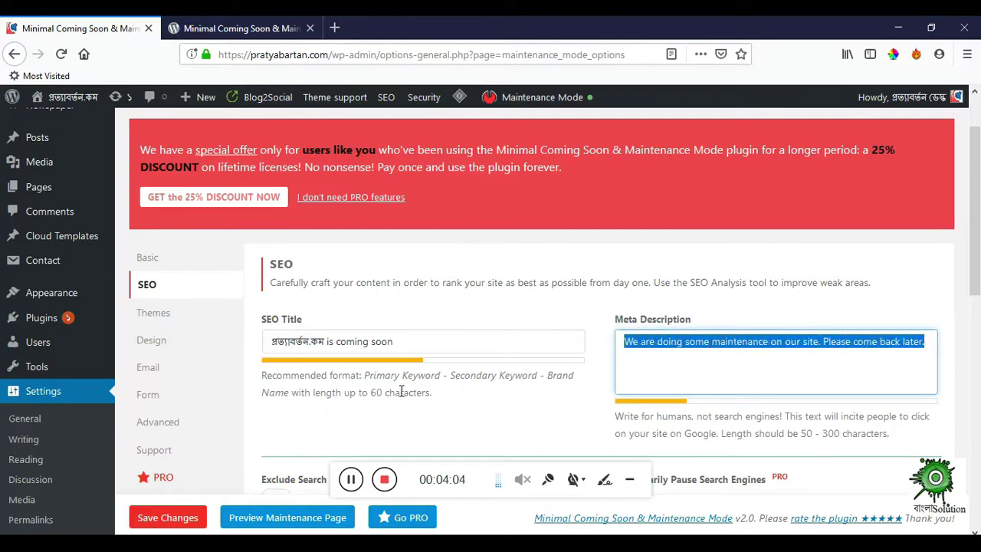
{"action": "scroll", "coordinate": [401, 391], "scroll_direction": "down", "scroll_amount": 5}
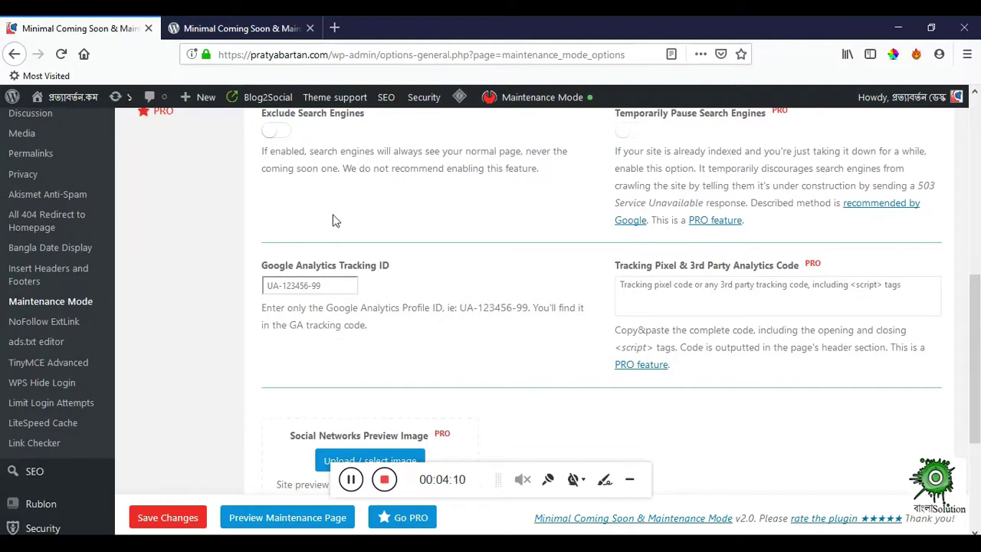
{"action": "left_click", "coordinate": [329, 283]}
{"action": "scroll", "coordinate": [227, 312], "scroll_direction": "up", "scroll_amount": 8}
{"action": "scroll", "coordinate": [376, 364], "scroll_direction": "down", "scroll_amount": 7}
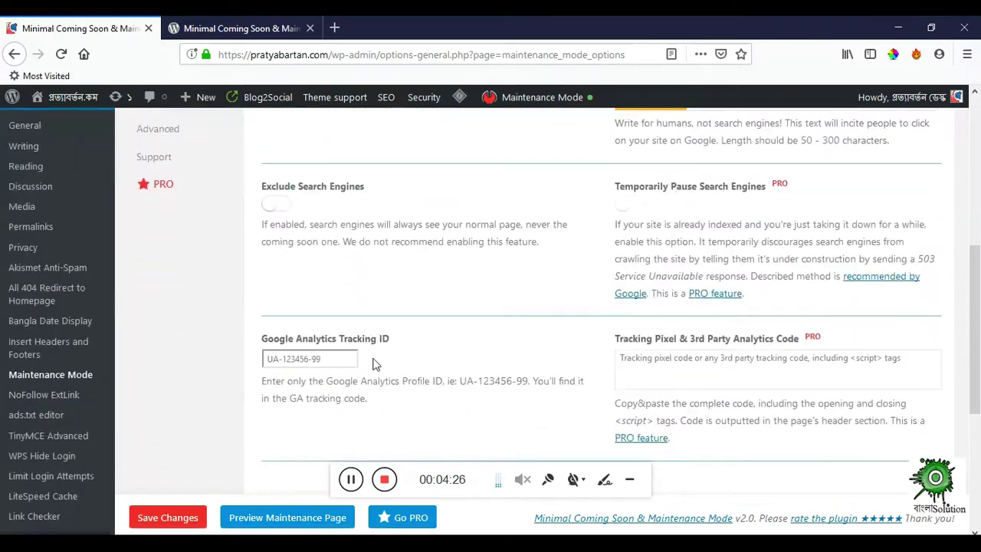
{"action": "scroll", "coordinate": [375, 364], "scroll_direction": "down", "scroll_amount": 3}
Step: Open the plugin's Themes settings and look through the free Default and Minimal themes and the paid themes
{"action": "scroll", "coordinate": [192, 322], "scroll_direction": "up", "scroll_amount": 10}
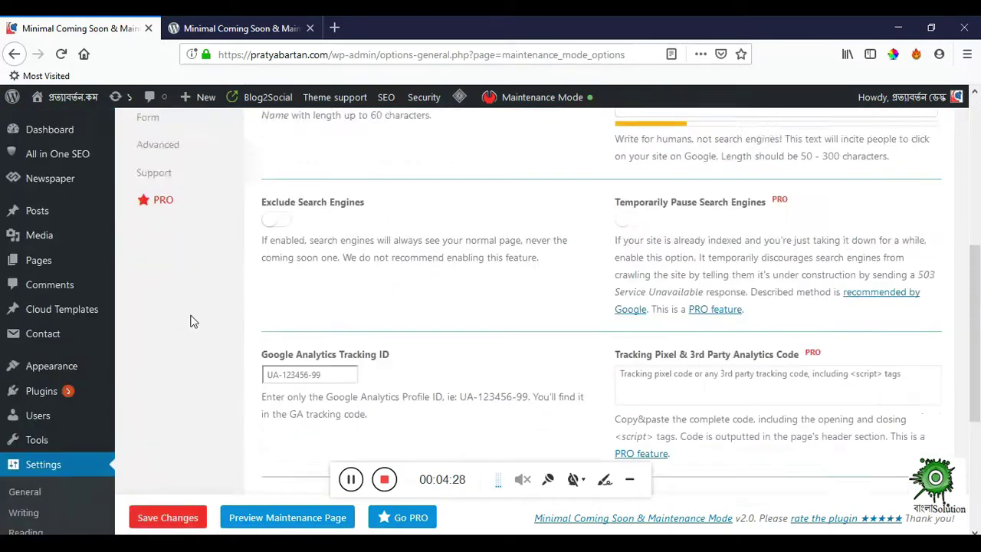
{"action": "scroll", "coordinate": [235, 371], "scroll_direction": "down", "scroll_amount": 1}
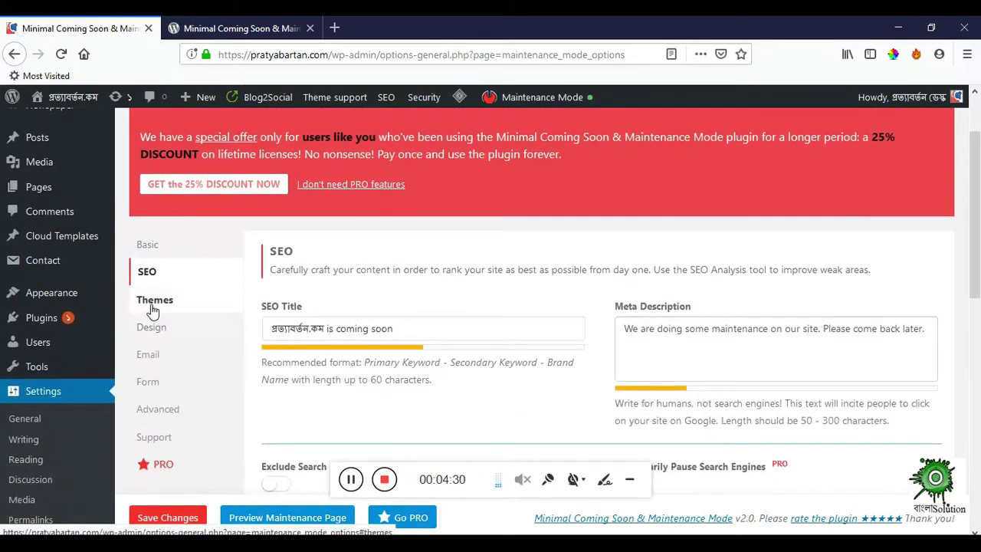
{"action": "left_click", "coordinate": [155, 307]}
{"action": "scroll", "coordinate": [337, 337], "scroll_direction": "down", "scroll_amount": 2}
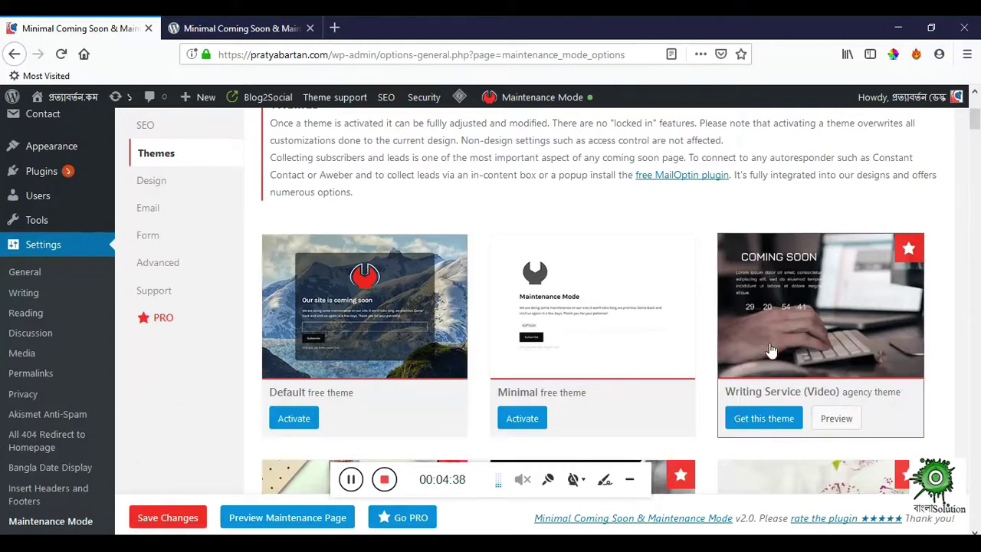
{"action": "scroll", "coordinate": [772, 350], "scroll_direction": "down", "scroll_amount": 3}
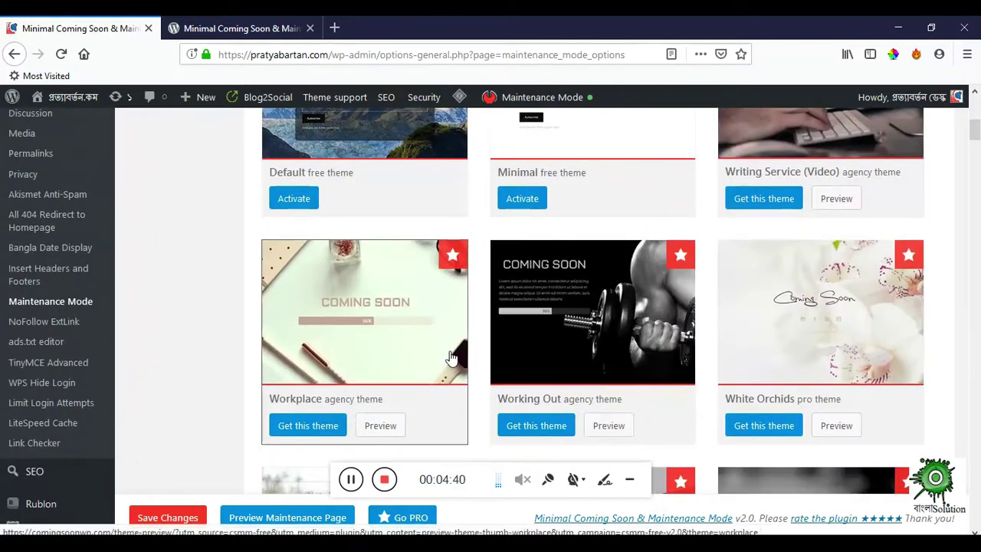
{"action": "scroll", "coordinate": [444, 355], "scroll_direction": "up", "scroll_amount": 2}
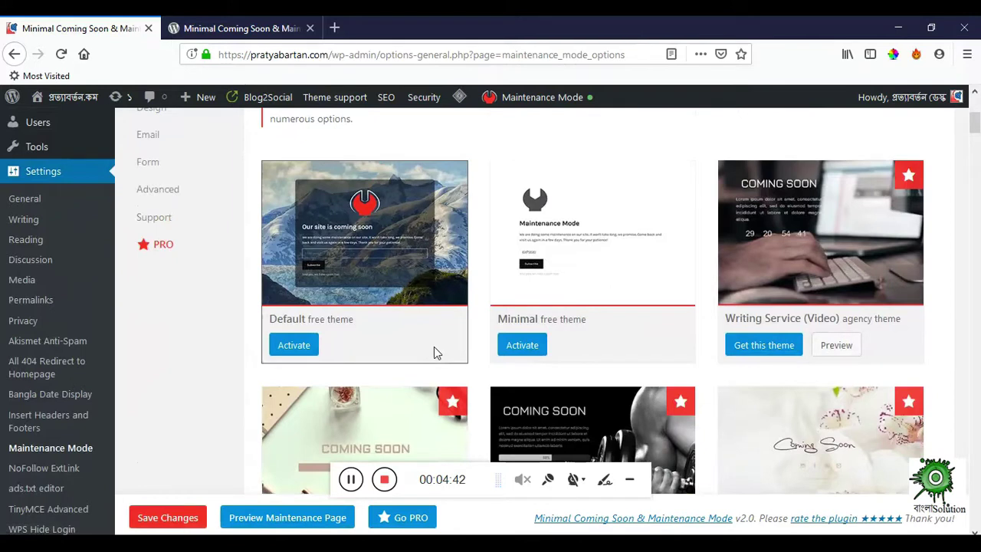
{"action": "scroll", "coordinate": [349, 279], "scroll_direction": "up", "scroll_amount": 3}
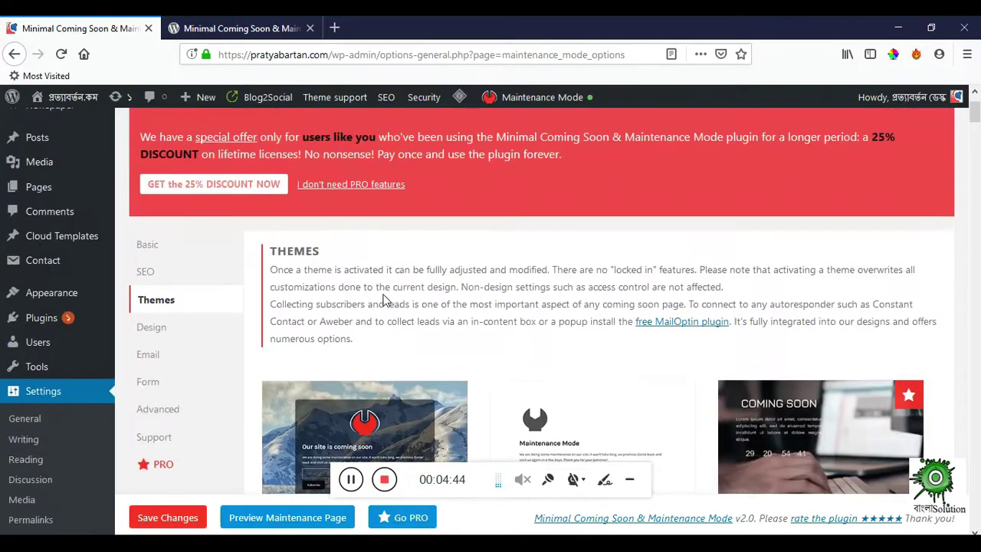
{"action": "scroll", "coordinate": [344, 312], "scroll_direction": "down", "scroll_amount": 2}
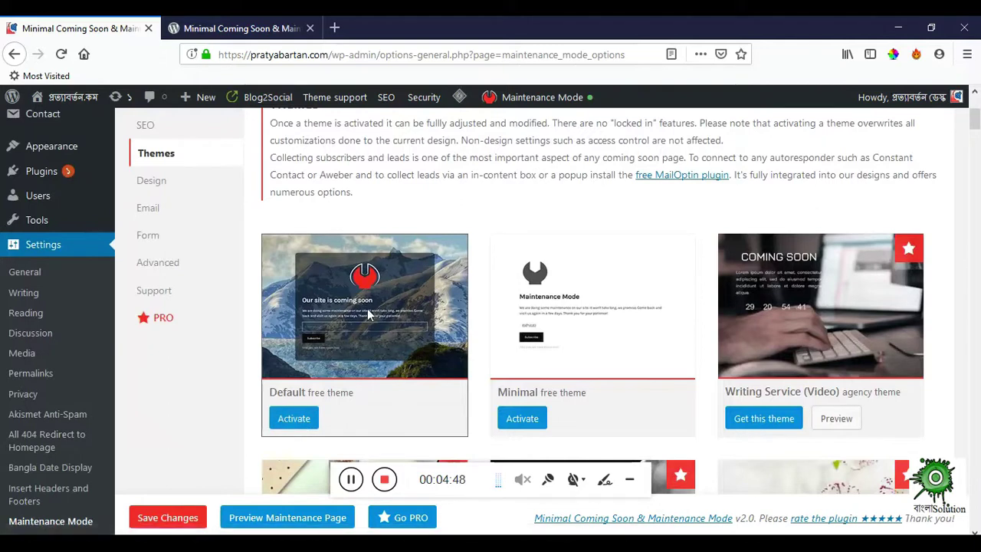
{"action": "scroll", "coordinate": [303, 303], "scroll_direction": "down", "scroll_amount": 1}
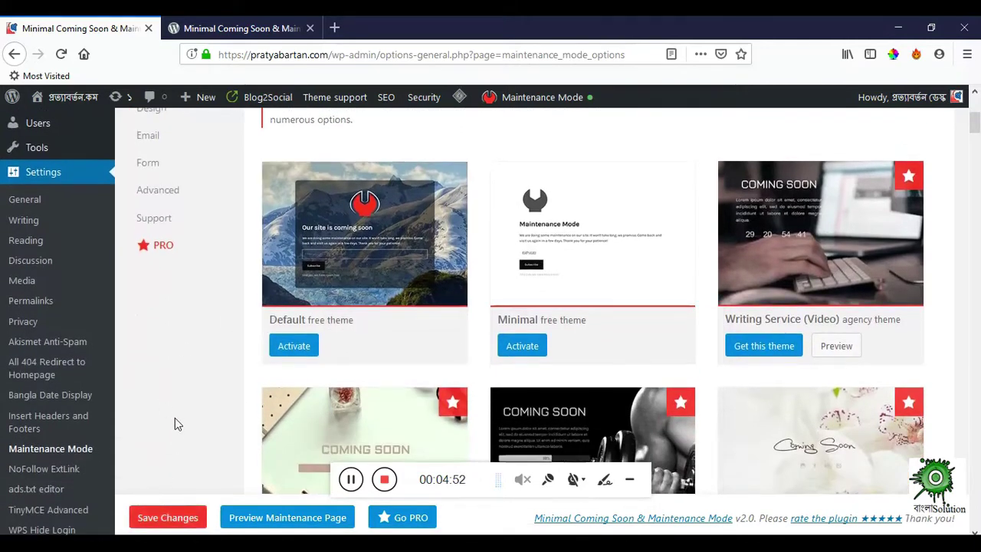
Step: Open the plugin's Design settings and compare the Logo and Background Cover Image with the live coming-soon page in Chrome
{"action": "scroll", "coordinate": [175, 422], "scroll_direction": "up", "scroll_amount": 2}
{"action": "left_click", "coordinate": [151, 254]}
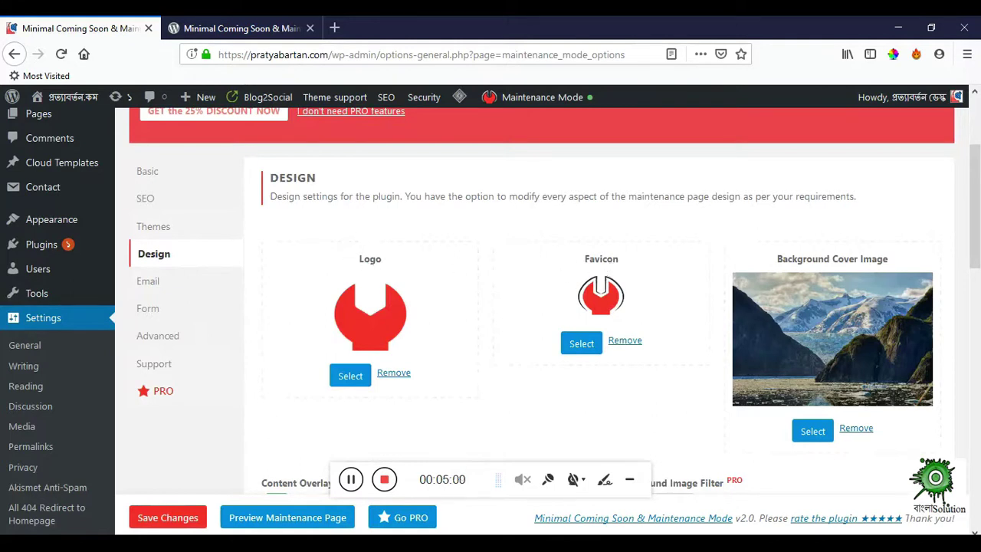
{"action": "key", "text": "alt+Tab"}
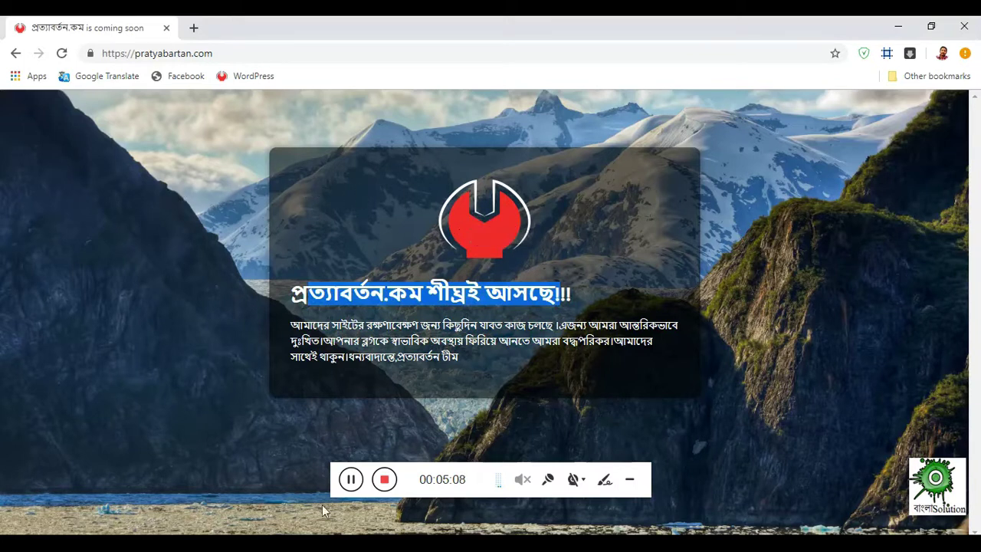
{"action": "key", "text": "alt+Tab"}
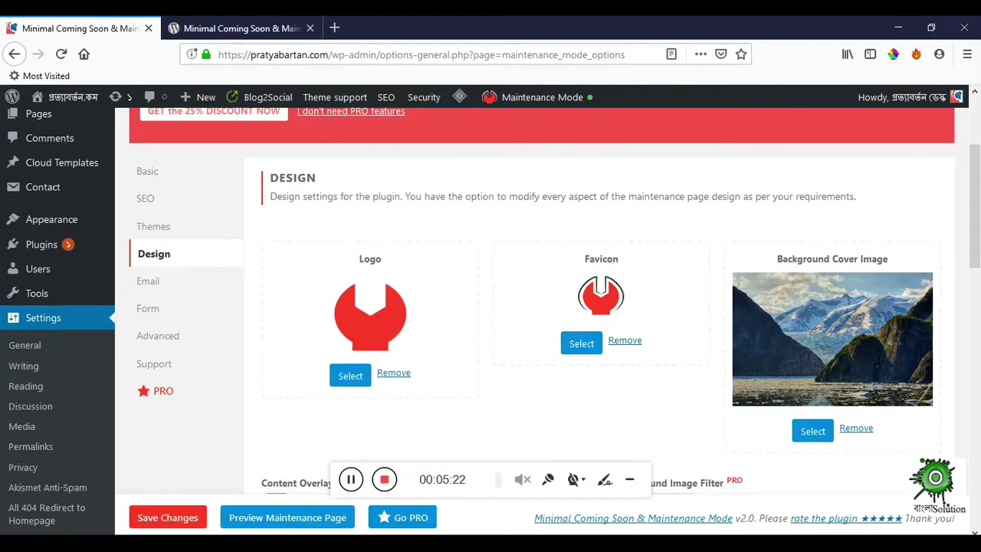
Step: Compare the Favicon in the Design settings with the browser tab icon of the live coming-soon page in Chrome
{"action": "key", "text": "alt+Tab"}
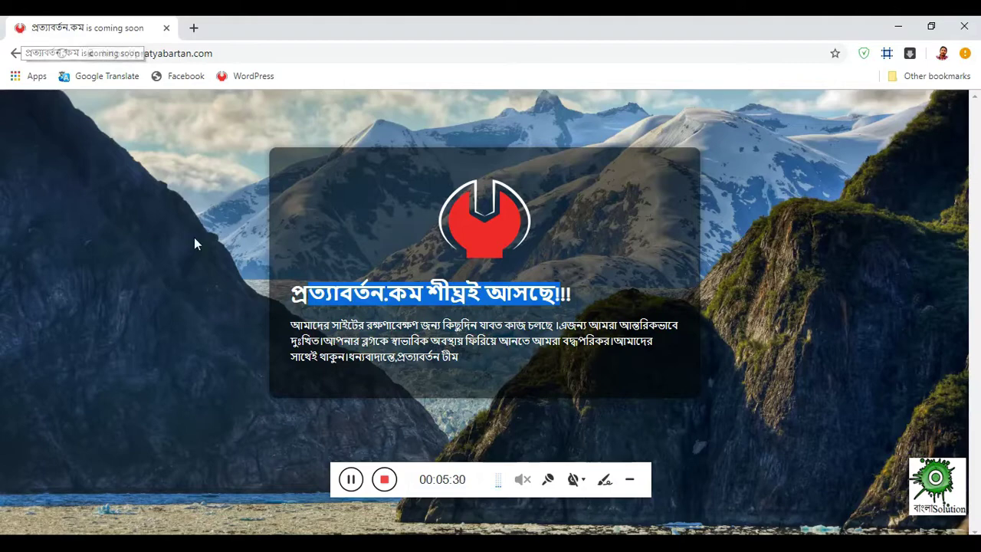
{"action": "key", "text": "alt+Tab"}
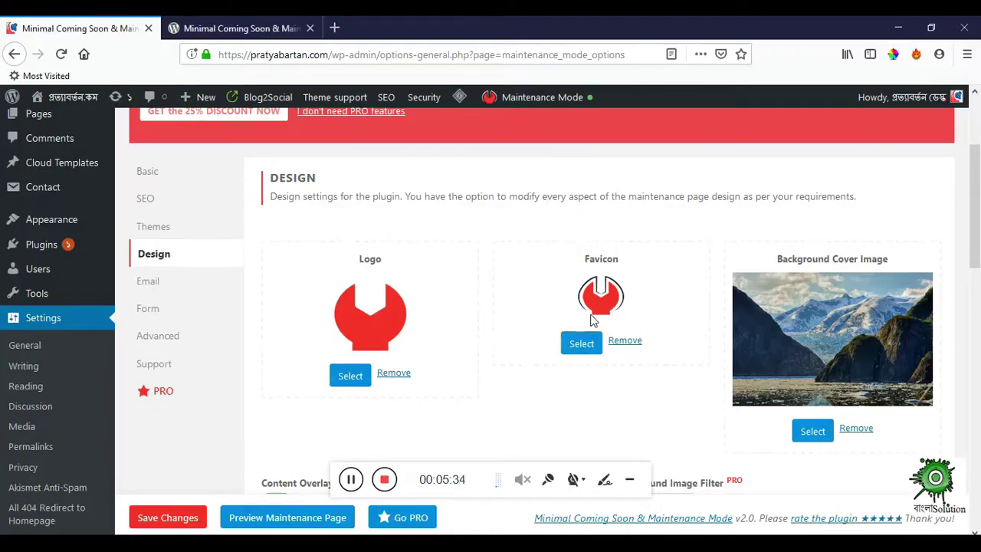
{"action": "key", "text": "alt+Tab"}
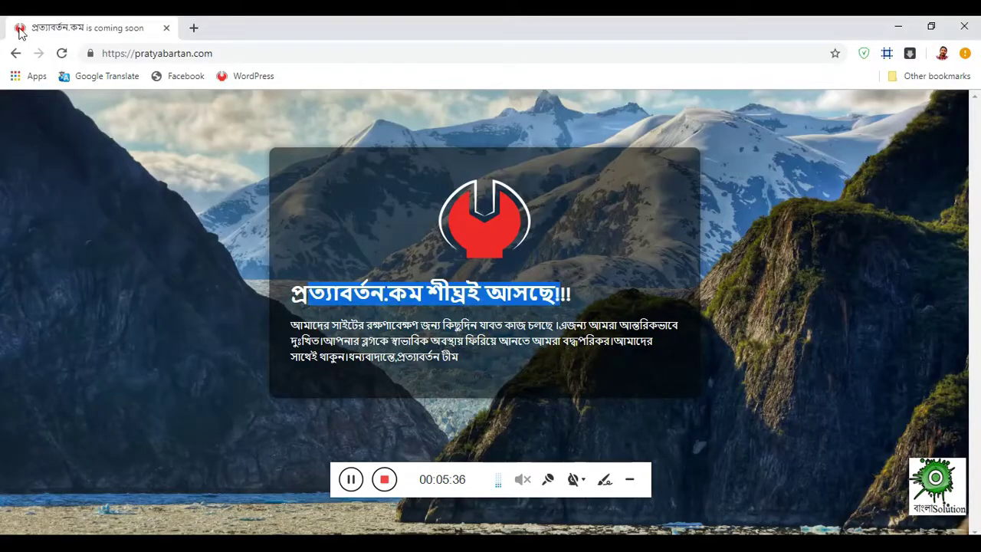
{"action": "key", "text": "alt+Tab"}
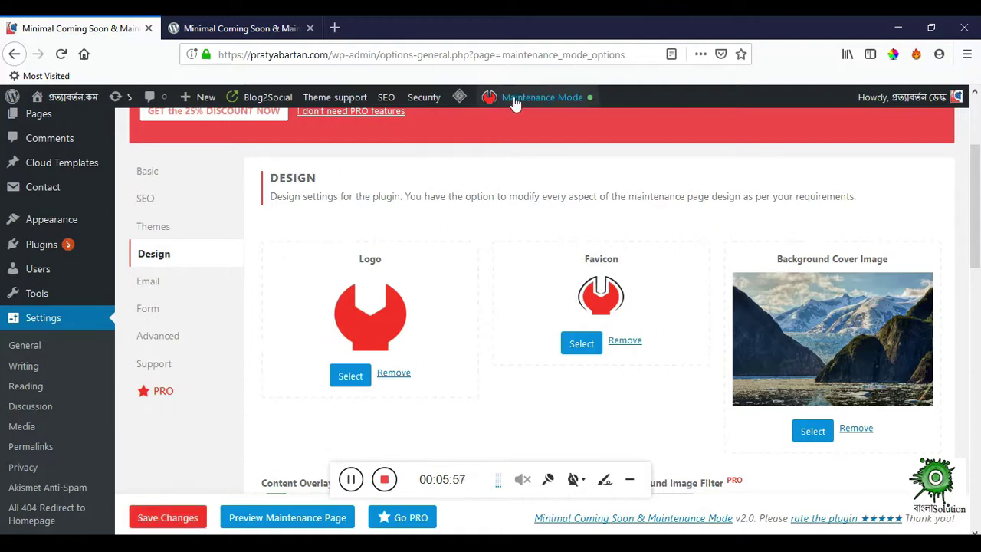
Step: View the live coming-soon page in Chrome with its heading highlight cleared, and check the Maintenance Mode on/off switch in WordPress
{"action": "mouse_move", "coordinate": [518, 100]}
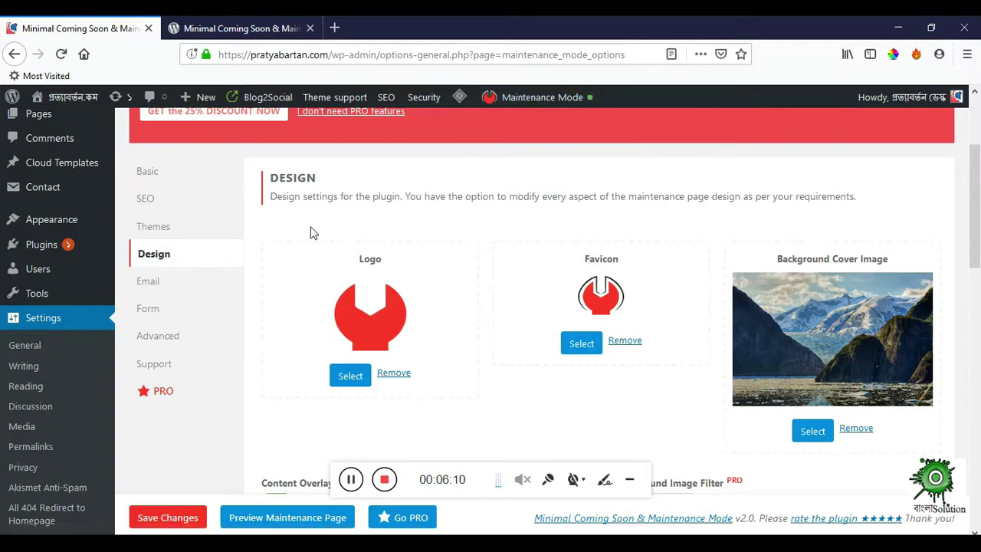
{"action": "left_click", "coordinate": [335, 525]}
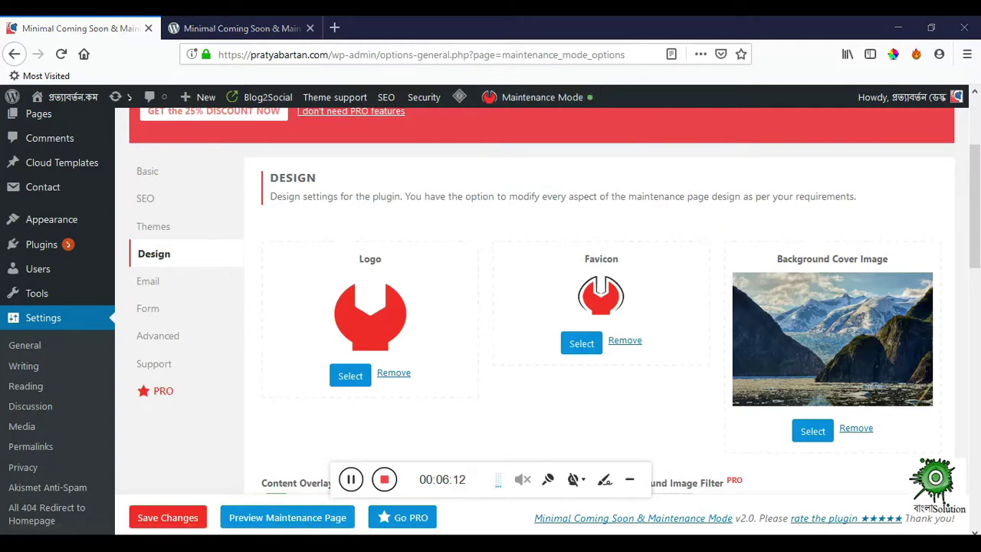
{"action": "key", "text": "alt+Tab"}
{"action": "left_click", "coordinate": [280, 210]}
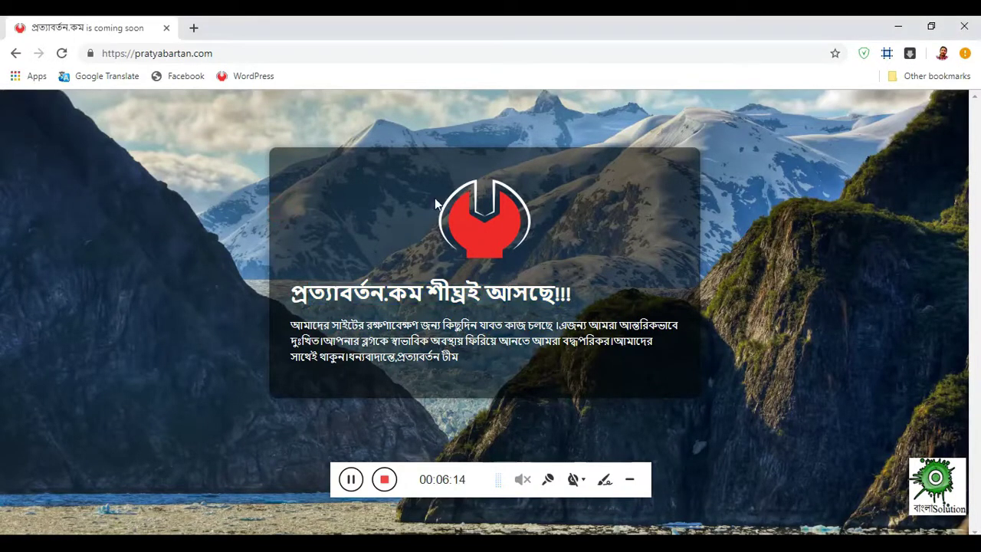
{"action": "key", "text": "alt+Tab"}
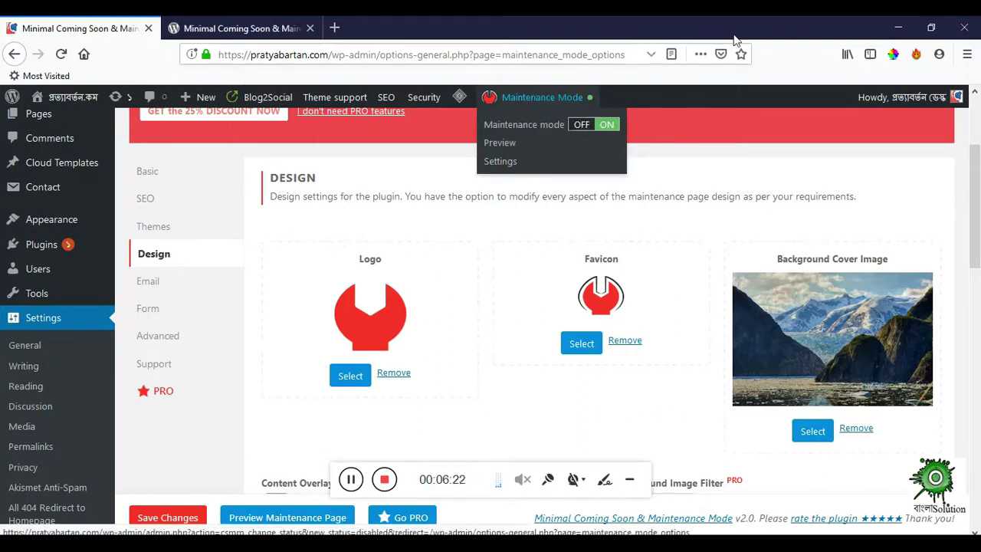
Step: Minimize the Firefox and Chrome windows to show the desktop
{"action": "left_click", "coordinate": [903, 24]}
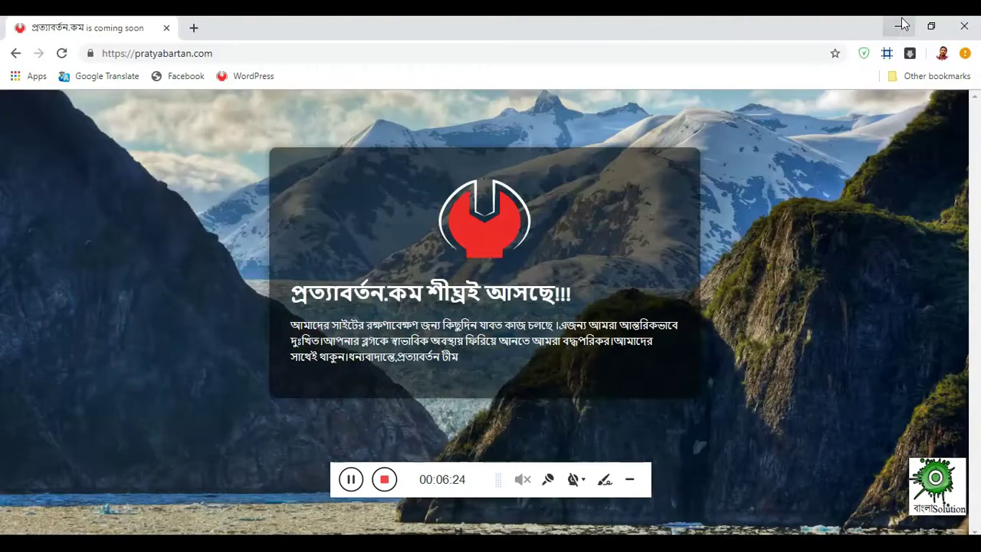
{"action": "left_click", "coordinate": [898, 26]}
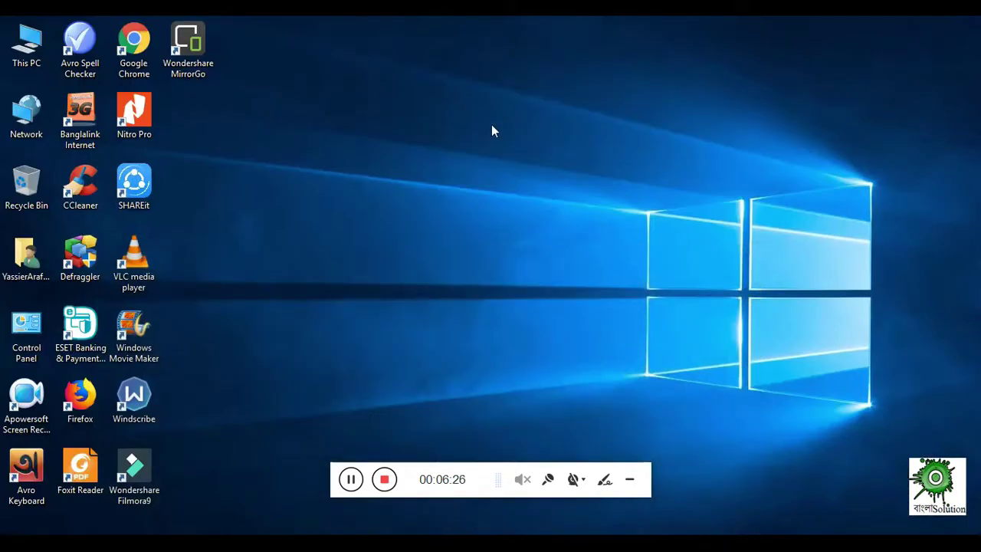